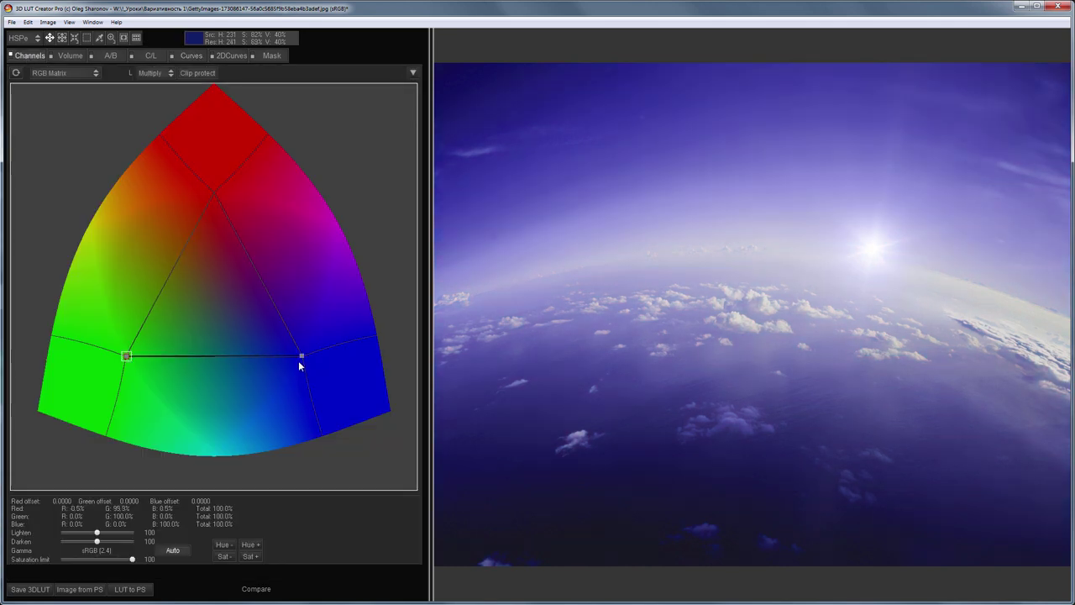
Step: Drag the blue vertex onto green in the RGB Matrix to grey out the sky
{"action": "left_click_drag", "start_coordinate": [300, 362], "coordinate": [128, 357]}
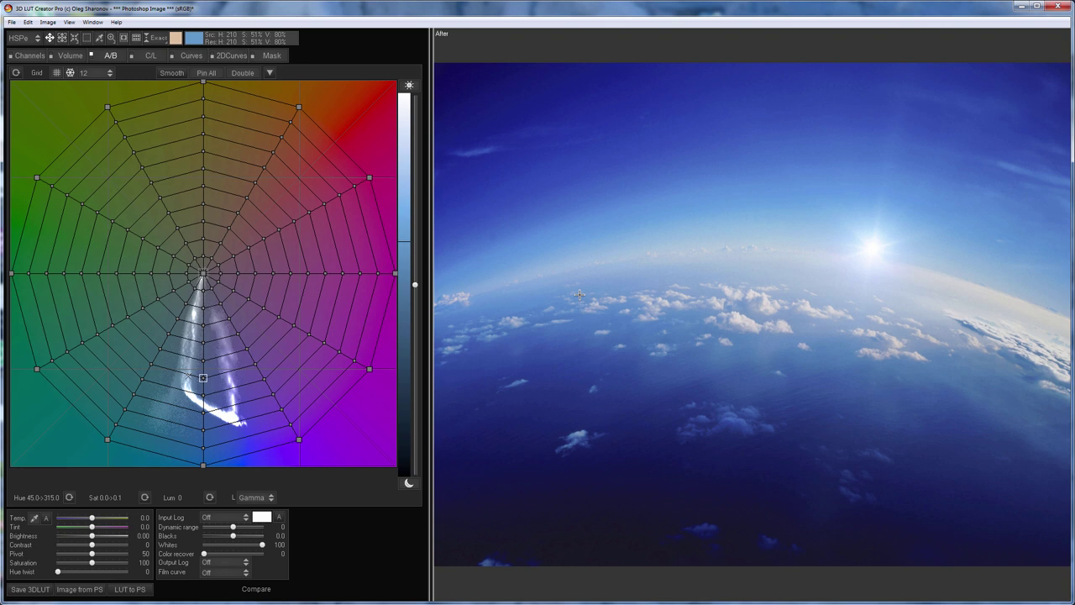
Step: Plot the sky photo's colours on the C/L green–magenta and blue–yellow grids
{"action": "left_click", "coordinate": [150, 56]}
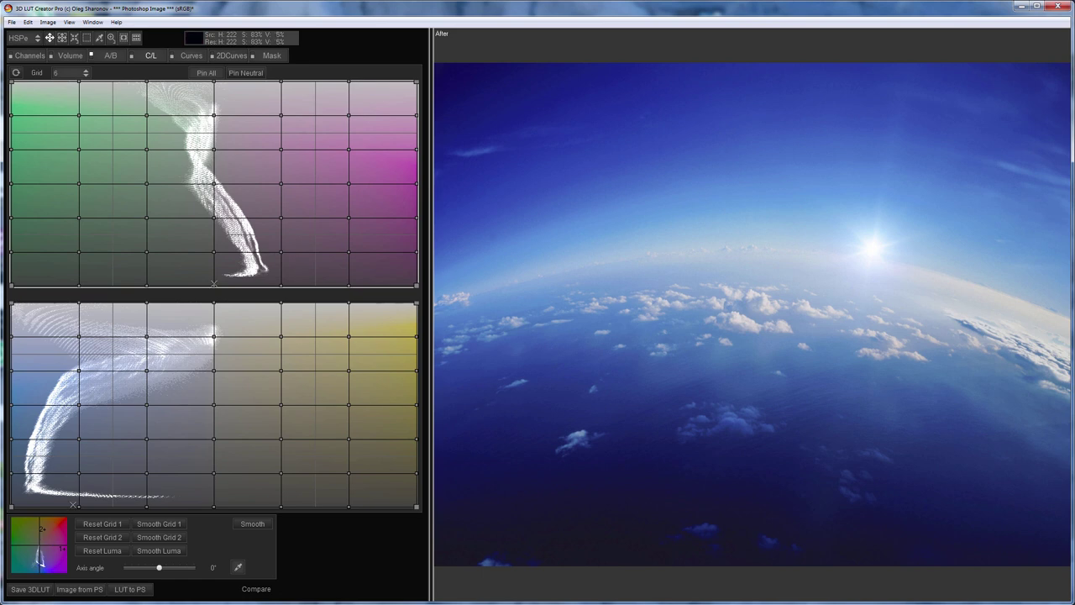
Step: In Photoshop, fill a new layer with a sampled dark sky blue in Color blend mode
{"action": "key", "text": "alt+Tab"}
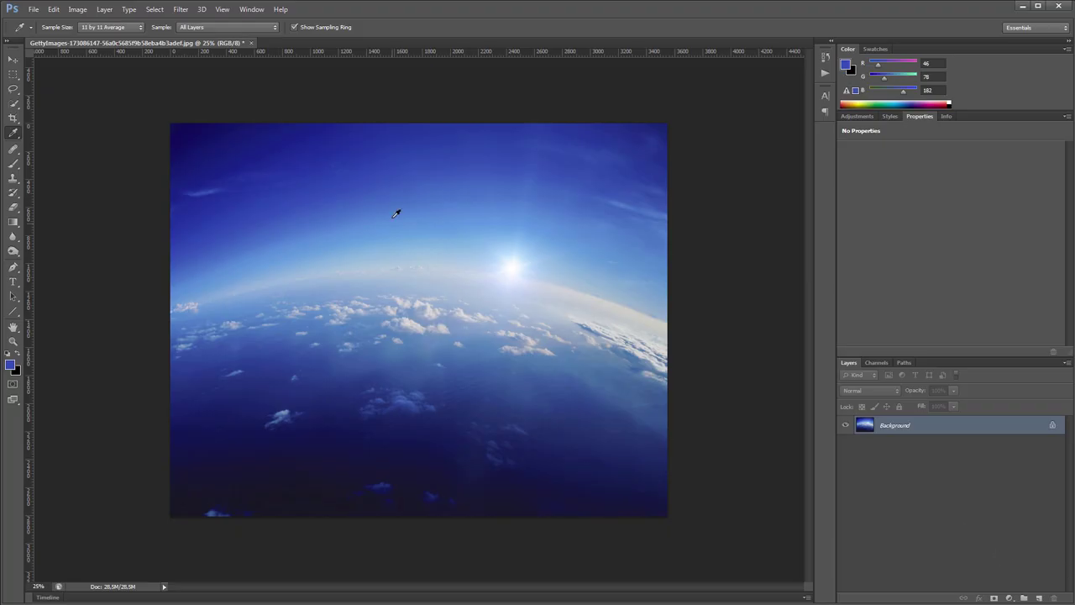
{"action": "left_click", "coordinate": [245, 148]}
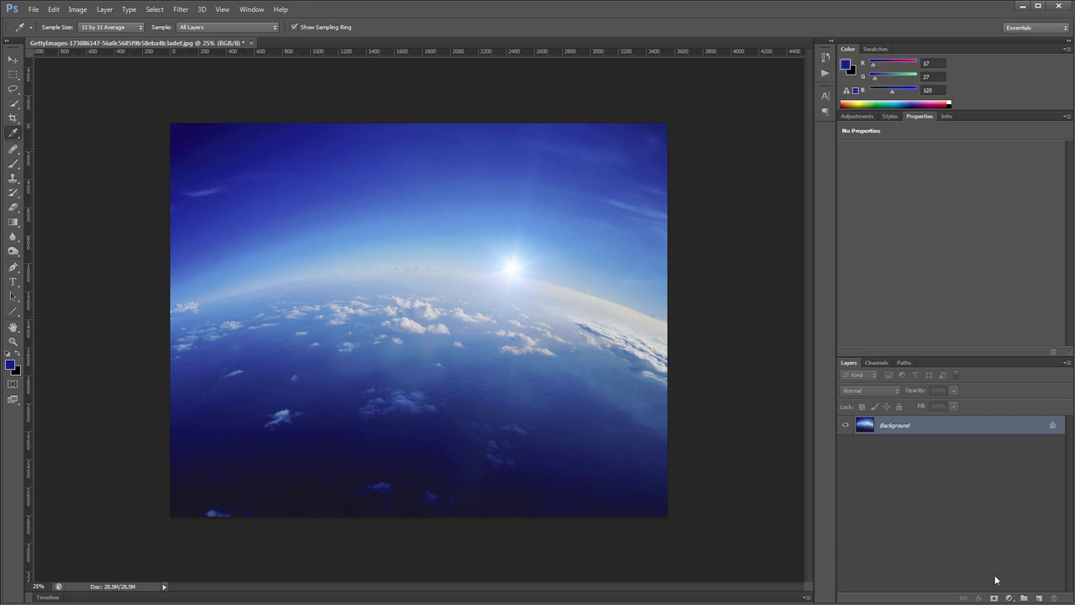
{"action": "left_click", "coordinate": [1039, 598]}
{"action": "key", "text": "alt+BackSpace"}
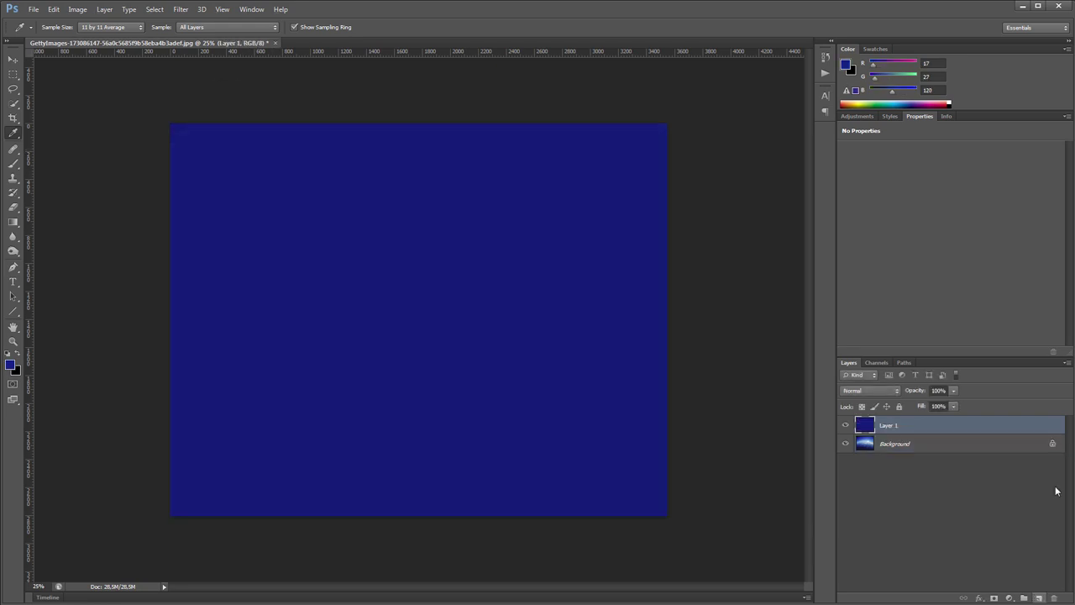
{"action": "left_click", "coordinate": [869, 390]}
{"action": "left_click", "coordinate": [865, 578]}
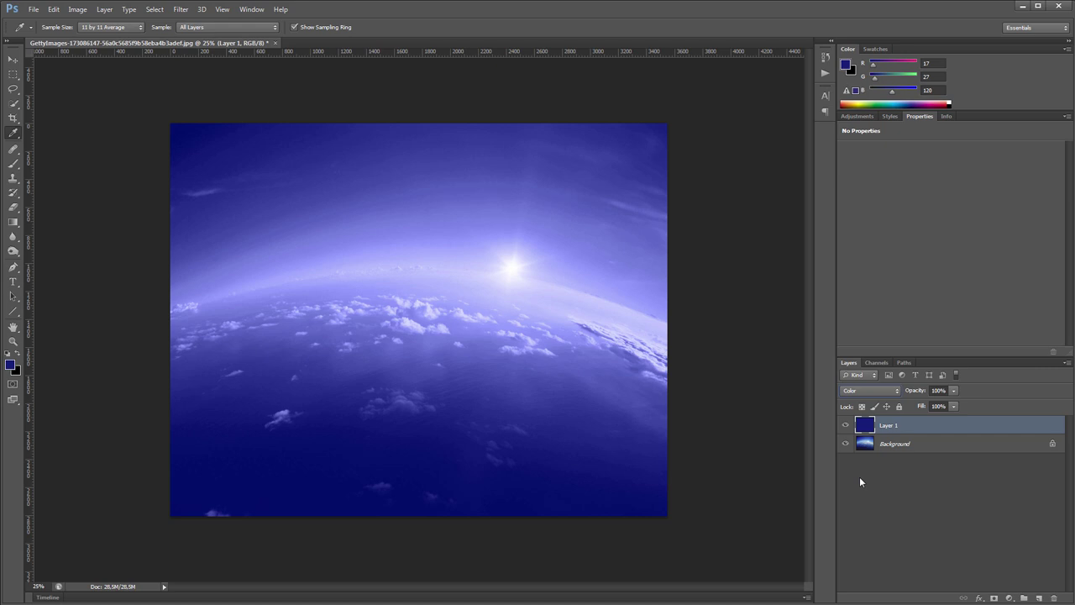
Step: Compare the blue tint on and off, show the Info panel, and return to 3D LUT Creator
{"action": "left_click", "coordinate": [845, 427]}
{"action": "left_click", "coordinate": [846, 426]}
{"action": "left_click", "coordinate": [945, 116]}
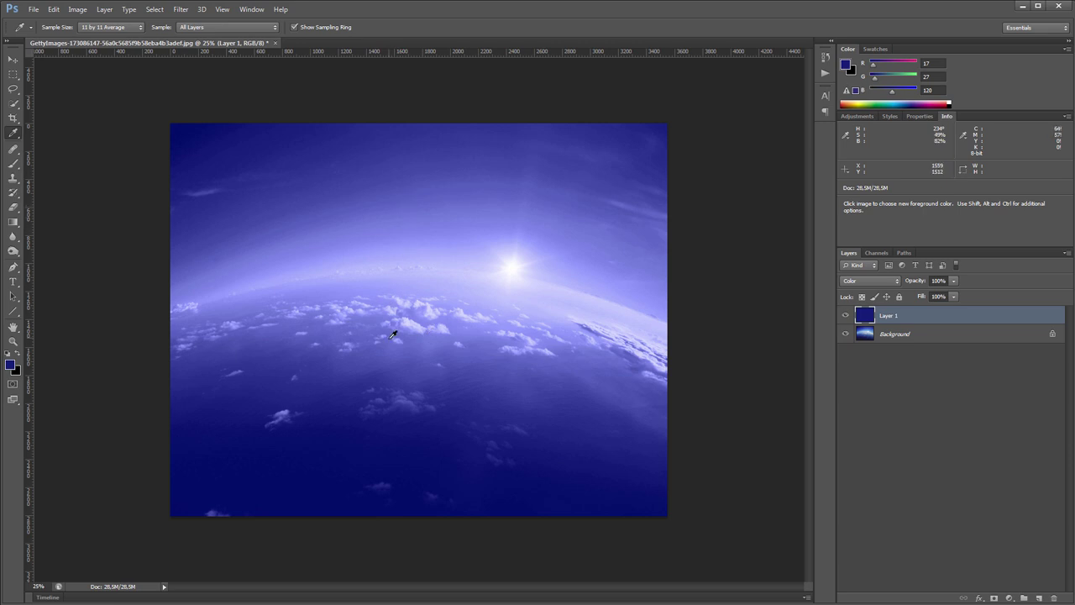
{"action": "key", "text": "alt+Tab"}
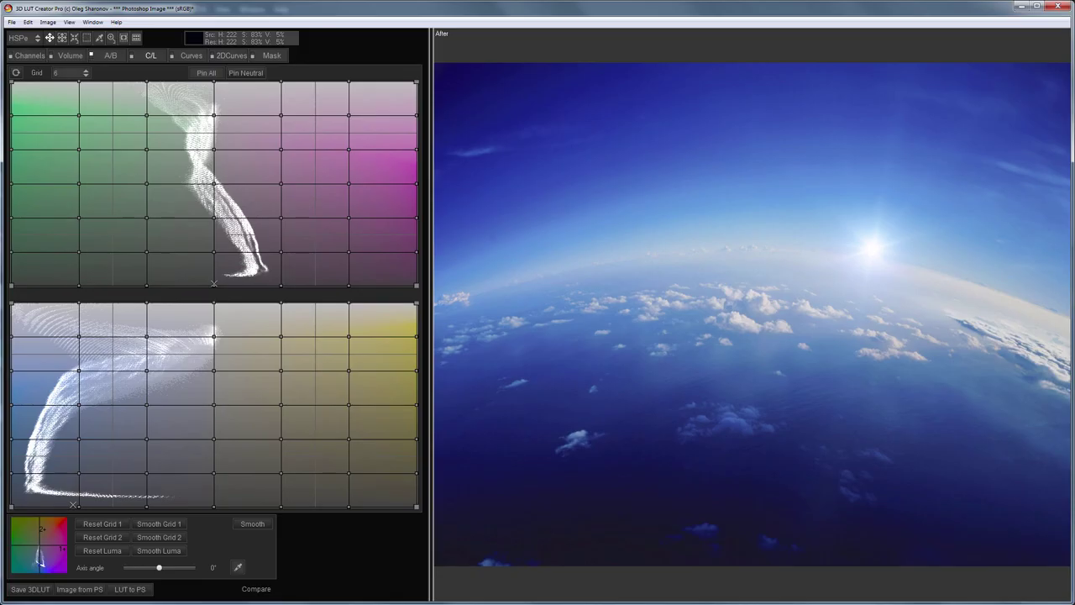
Step: Import the blue-violet tinted sky from Photoshop into 3D LUT Creator
{"action": "left_click", "coordinate": [85, 592]}
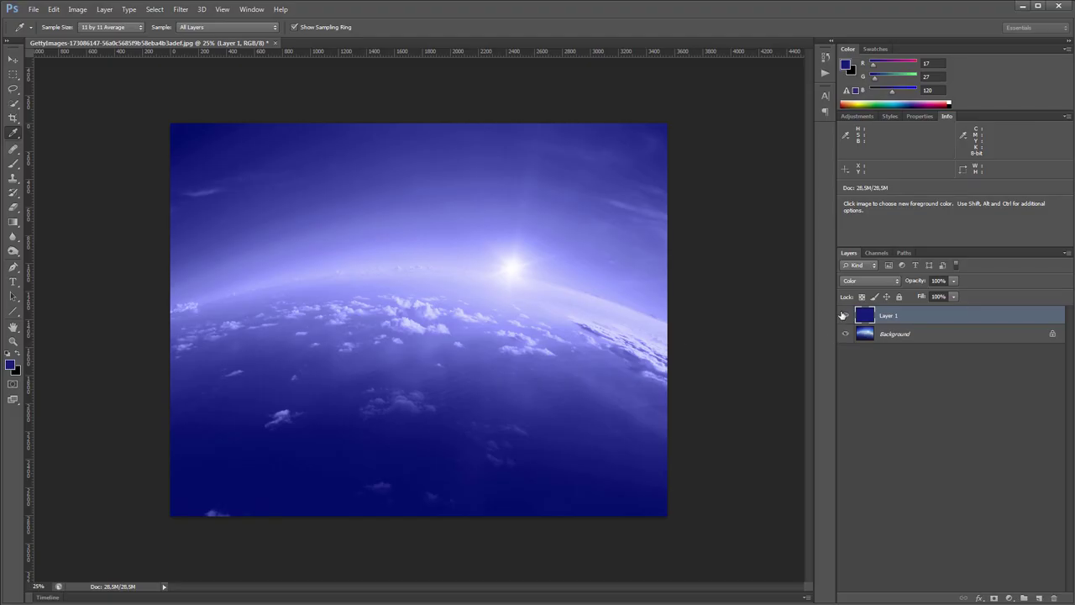
Step: Compare the blue fill layer on and off, then delete it
{"action": "left_click", "coordinate": [844, 315]}
{"action": "left_click", "coordinate": [844, 315]}
{"action": "left_click", "coordinate": [844, 315]}
{"action": "left_click", "coordinate": [845, 315]}
{"action": "key", "text": "Delete"}
Step: Add a colorized Hue/Saturation layer with saturation about 58 and hue 237, comparing on and off
{"action": "left_click", "coordinate": [1009, 598]}
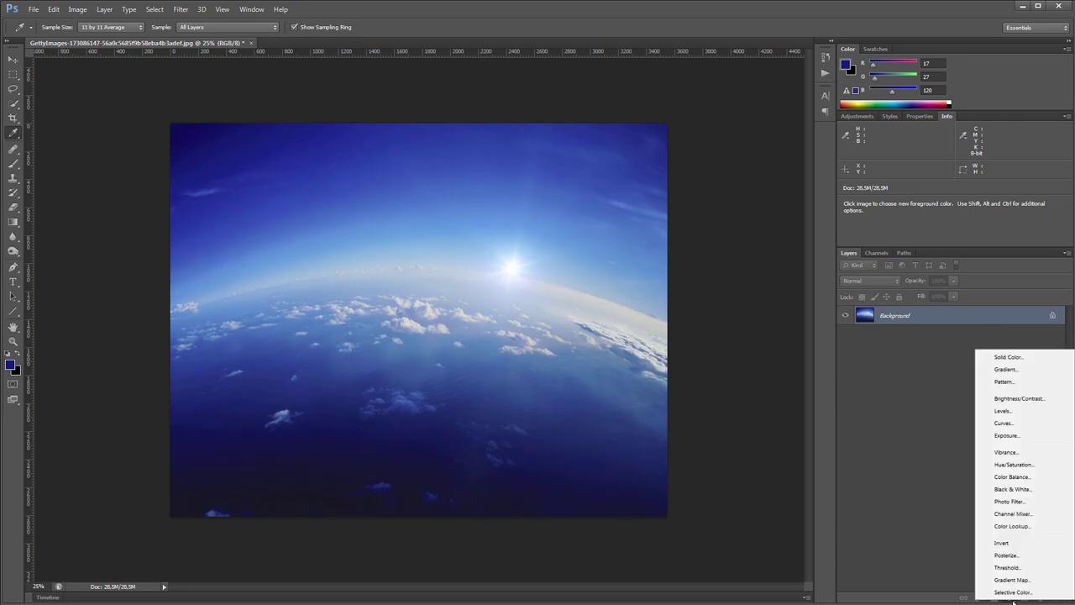
{"action": "left_click", "coordinate": [1012, 464]}
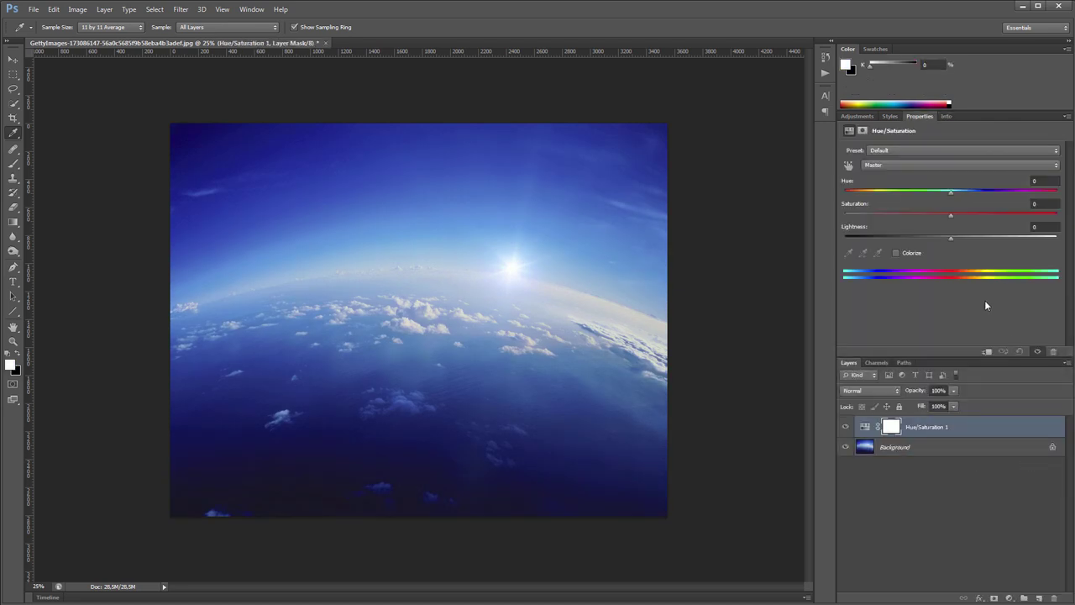
{"action": "left_click", "coordinate": [896, 252]}
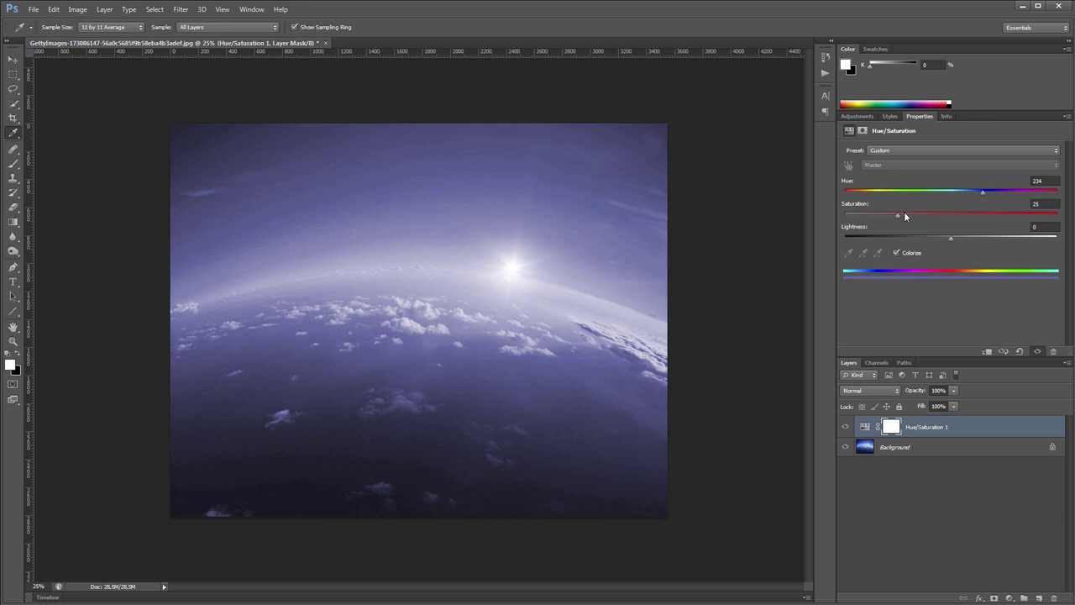
{"action": "left_click_drag", "start_coordinate": [898, 215], "coordinate": [960, 238]}
{"action": "left_click", "coordinate": [846, 427]}
{"action": "left_click", "coordinate": [845, 428]}
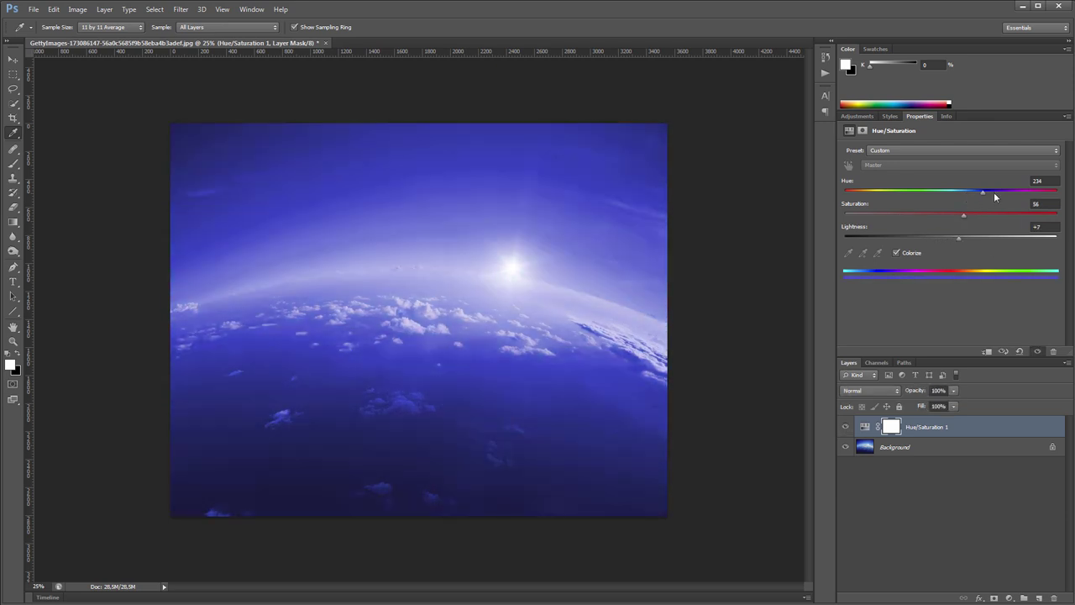
{"action": "left_click_drag", "start_coordinate": [994, 191], "coordinate": [955, 237]}
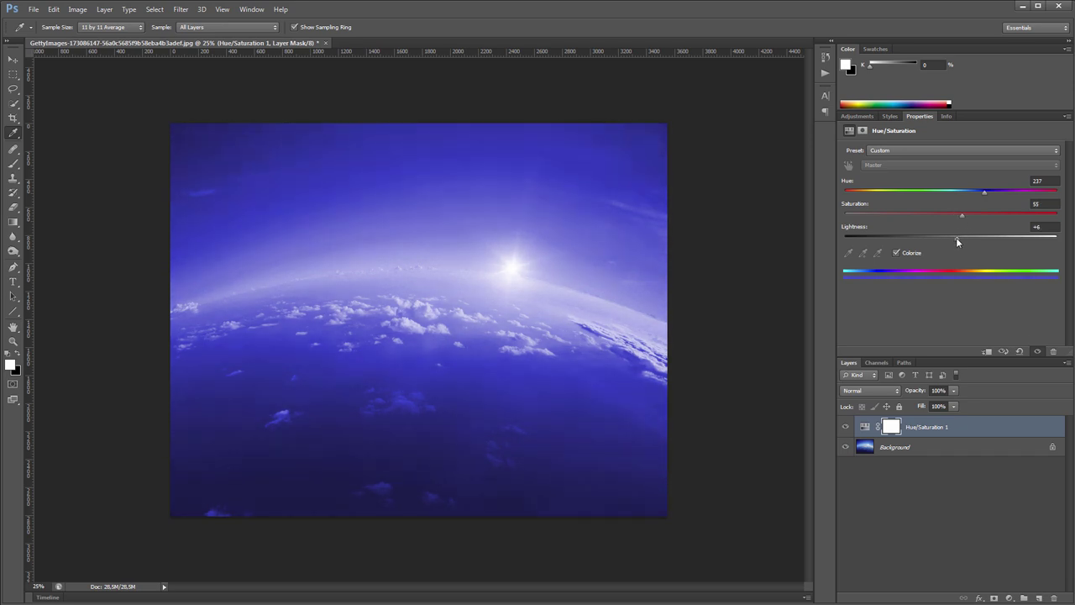
{"action": "left_click", "coordinate": [845, 426]}
{"action": "left_click", "coordinate": [845, 427]}
Step: Replace the Hue/Saturation layer with a Gradient Map adjustment layer
{"action": "key", "text": "Delete"}
{"action": "left_click", "coordinate": [1009, 598]}
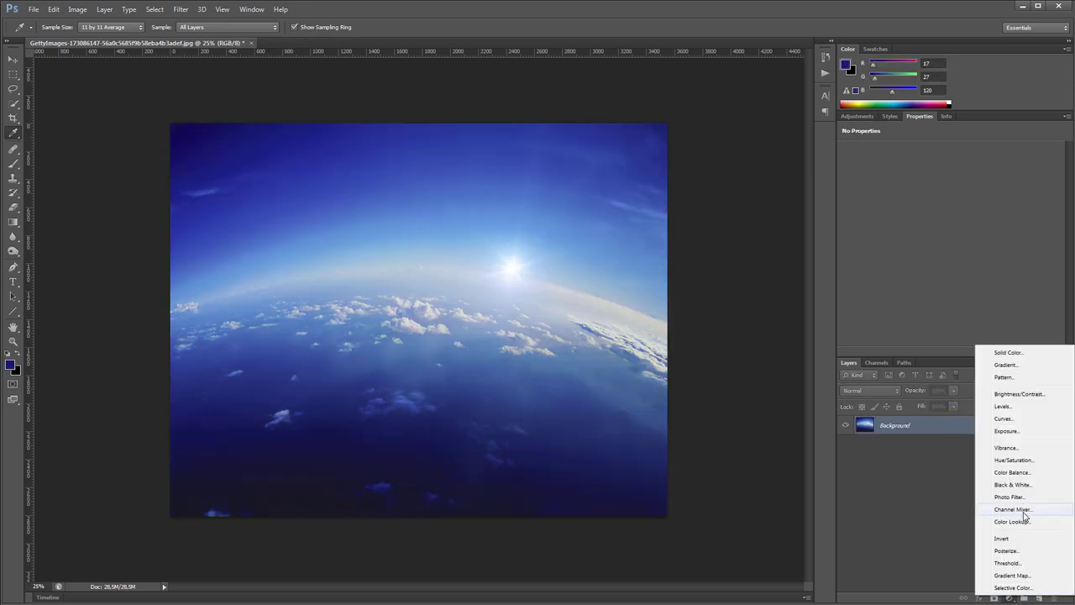
{"action": "left_click", "coordinate": [1011, 575]}
{"action": "left_click", "coordinate": [958, 152]}
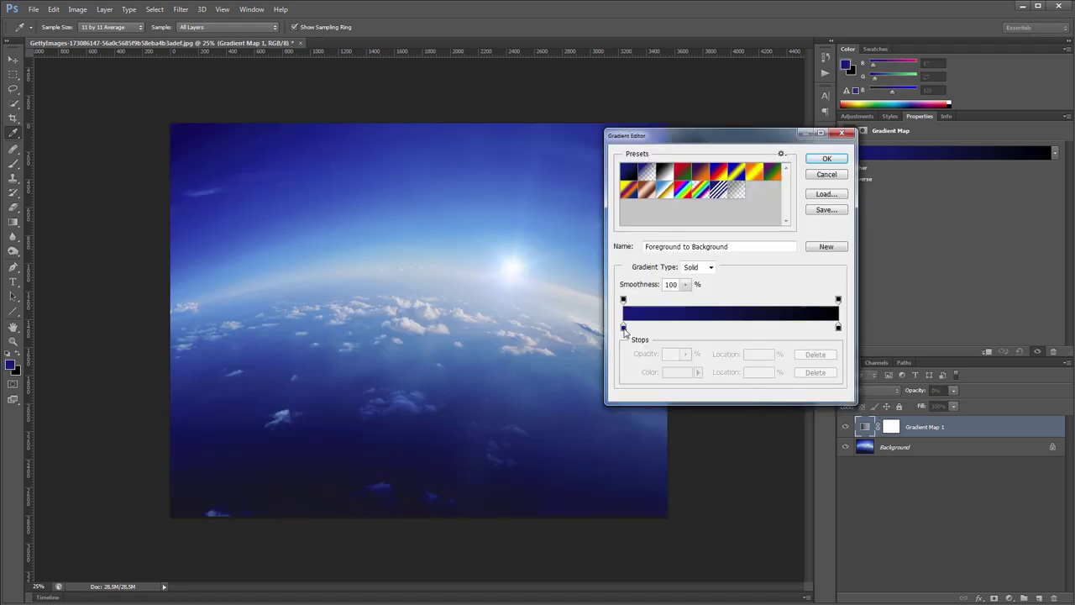
Step: Set the gradient's dark navy left end and add a blue stop at 10%
{"action": "double_click", "coordinate": [624, 328]}
{"action": "left_click", "coordinate": [731, 574]}
{"action": "left_click", "coordinate": [904, 444]}
{"action": "left_click", "coordinate": [645, 326]}
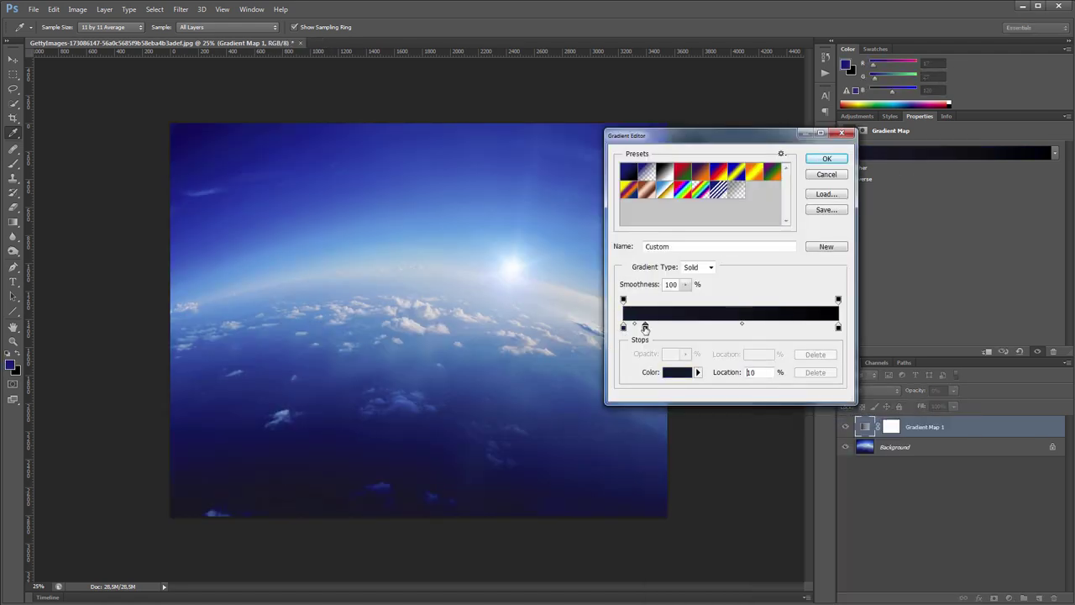
{"action": "double_click", "coordinate": [645, 326]}
{"action": "left_click", "coordinate": [753, 498]}
{"action": "left_click", "coordinate": [923, 443]}
Step: Add blue colour stops at 42% and 75%
{"action": "left_click", "coordinate": [714, 326]}
{"action": "double_click", "coordinate": [714, 326]}
{"action": "left_click", "coordinate": [753, 497]}
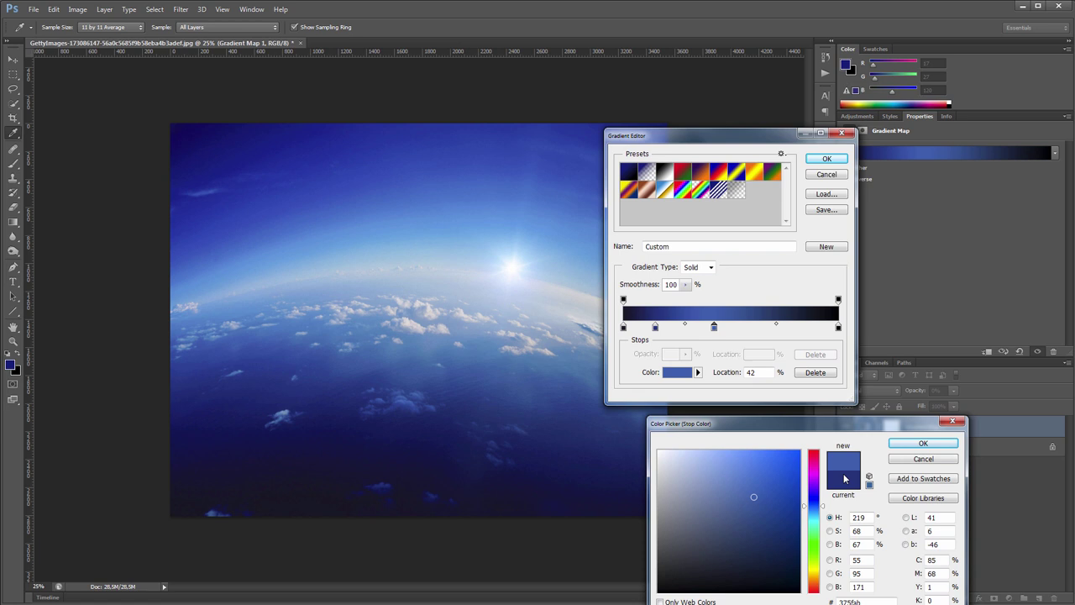
{"action": "left_click", "coordinate": [923, 444]}
{"action": "left_click", "coordinate": [777, 325]}
{"action": "double_click", "coordinate": [777, 325]}
{"action": "left_click", "coordinate": [739, 475]}
Step: Add a sky-sampled light blue stop at 88% and a pale blue d4e1f7 right end
{"action": "left_click", "coordinate": [923, 444]}
{"action": "left_click", "coordinate": [813, 328]}
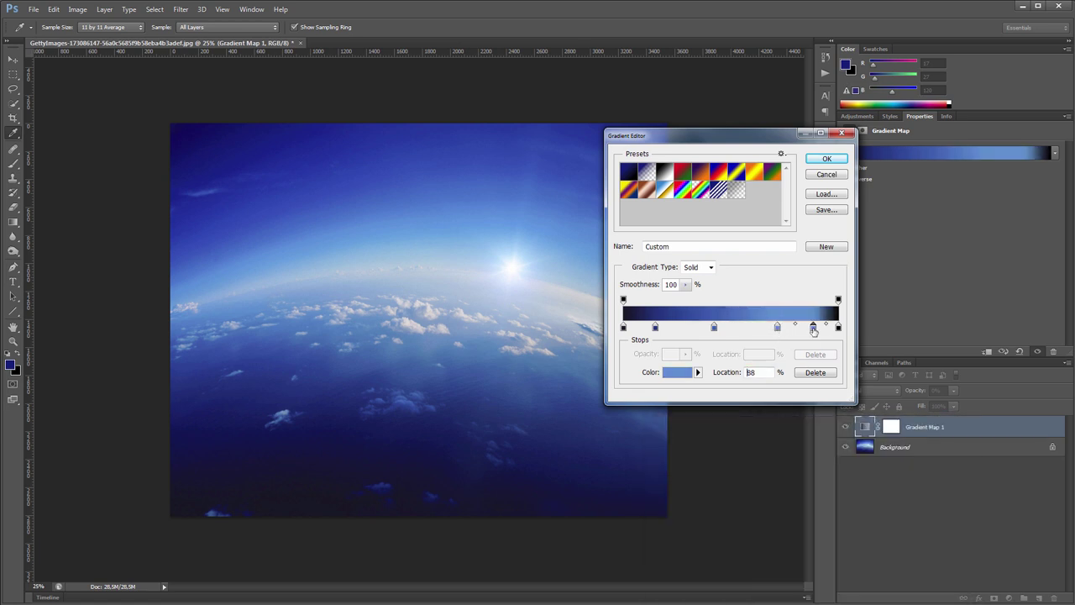
{"action": "double_click", "coordinate": [813, 327]}
{"action": "left_click_drag", "start_coordinate": [328, 232], "coordinate": [310, 304]}
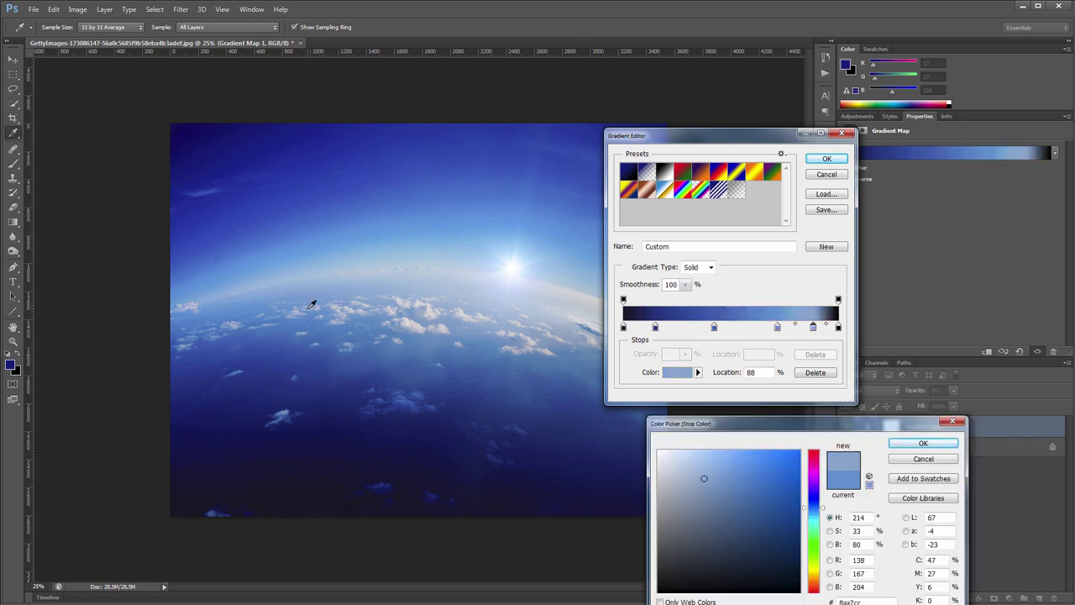
{"action": "left_click", "coordinate": [923, 443]}
{"action": "double_click", "coordinate": [838, 325]}
{"action": "left_click_drag", "start_coordinate": [528, 240], "coordinate": [509, 280]}
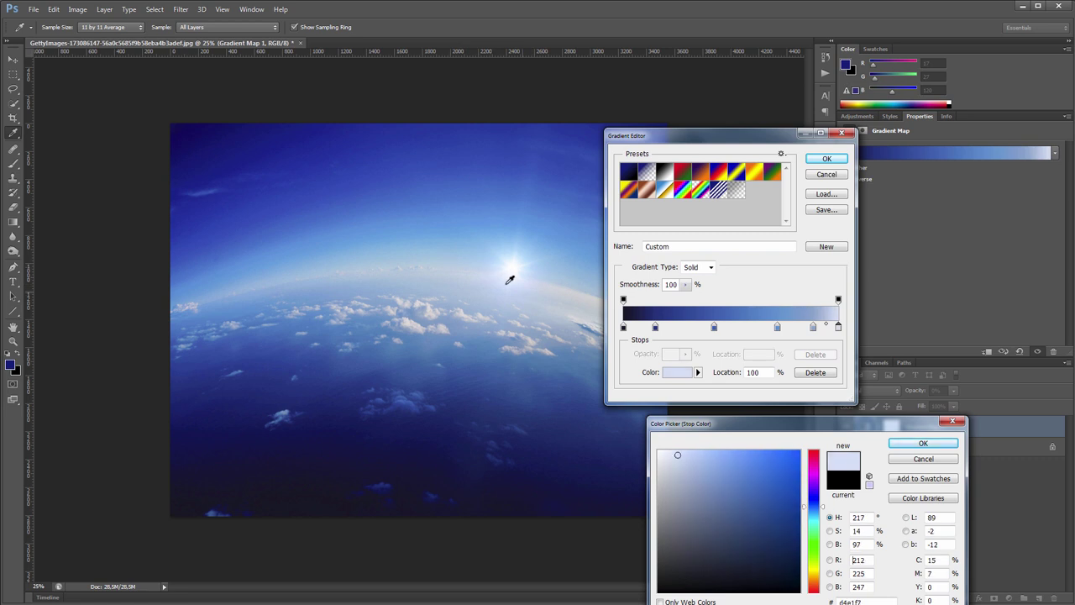
{"action": "left_click", "coordinate": [923, 443]}
{"action": "key", "text": "Return"}
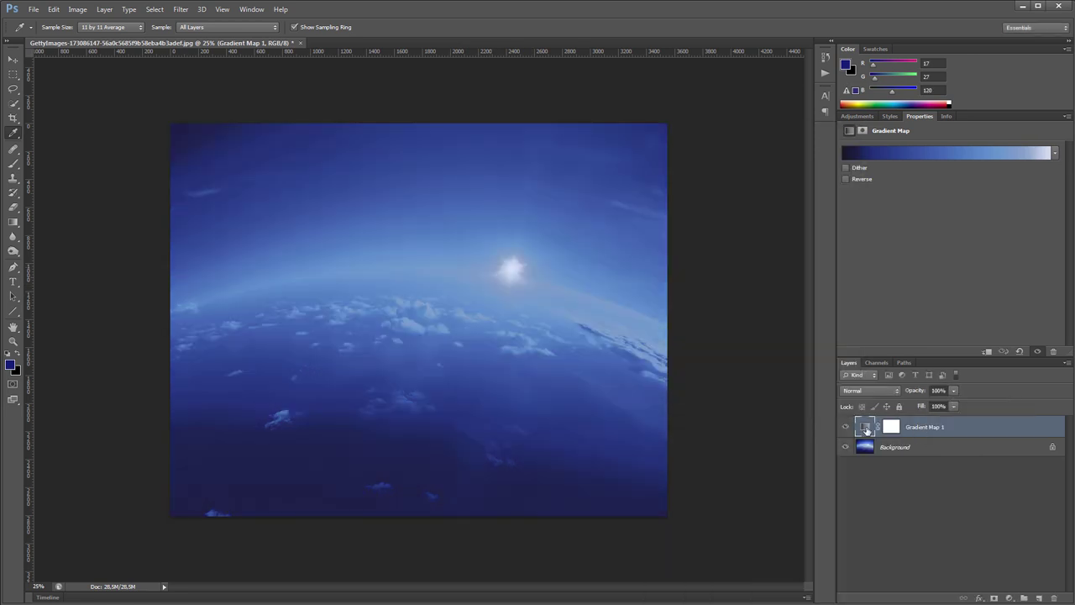
Step: Refine the gradient: recolour the 88% stop and shift middle stops, one to 36%
{"action": "left_click", "coordinate": [949, 151]}
{"action": "double_click", "coordinate": [892, 328]}
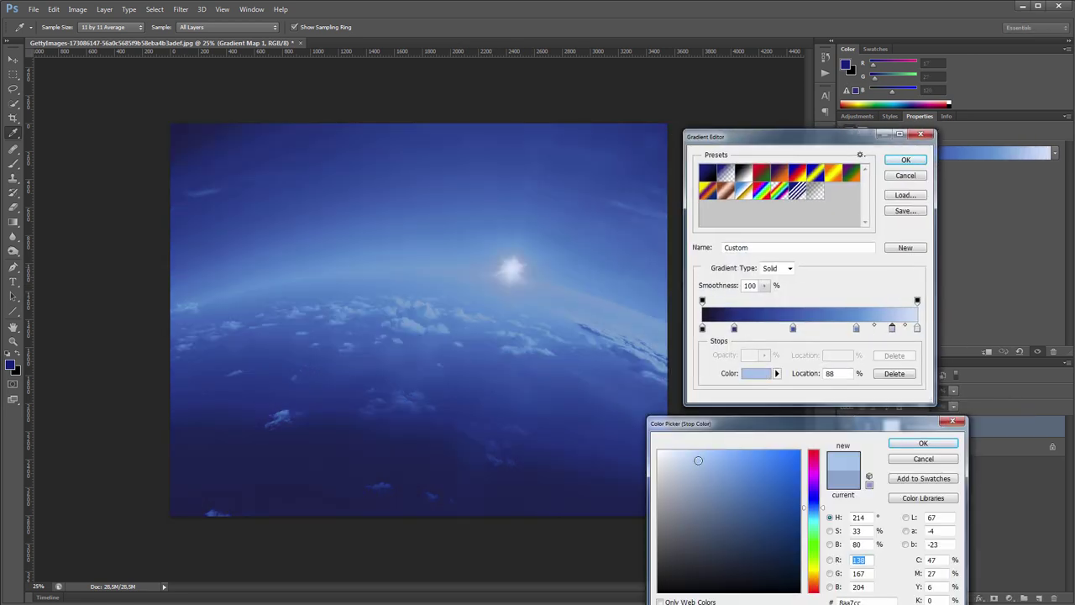
{"action": "left_click", "coordinate": [923, 444]}
{"action": "left_click_drag", "start_coordinate": [856, 328], "coordinate": [842, 327]}
{"action": "left_click_drag", "start_coordinate": [793, 327], "coordinate": [744, 336]}
{"action": "left_click_drag", "start_coordinate": [916, 327], "coordinate": [909, 329]}
{"action": "left_click", "coordinate": [703, 328]}
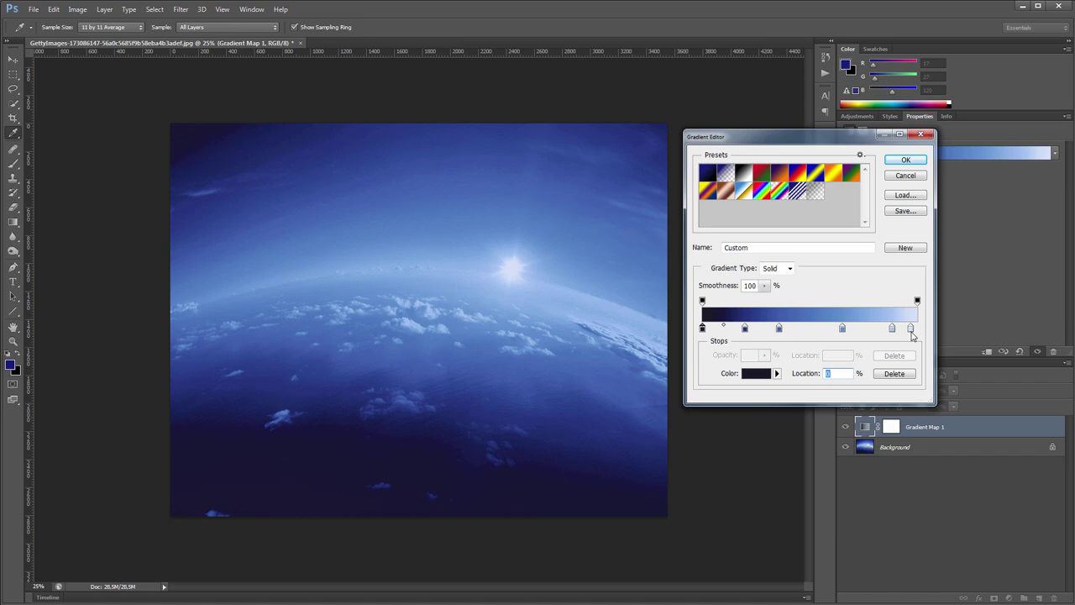
{"action": "left_click", "coordinate": [906, 160]}
{"action": "left_click", "coordinate": [846, 428]}
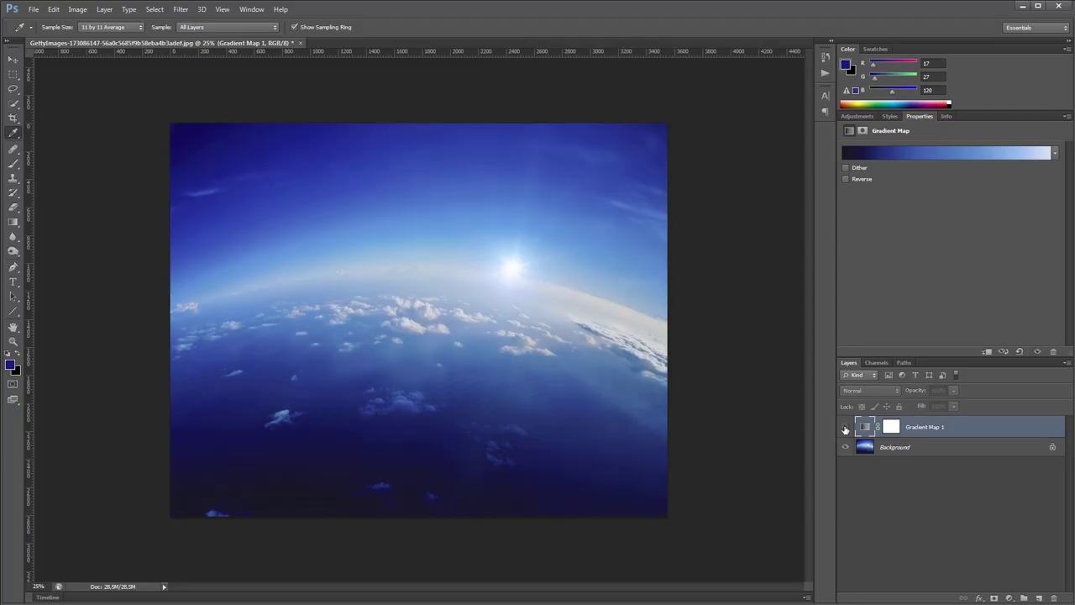
Step: Load the gradient-mapped sky into 3D LUT Creator, then delete Gradient Map 1 in Photoshop
{"action": "left_click", "coordinate": [845, 429]}
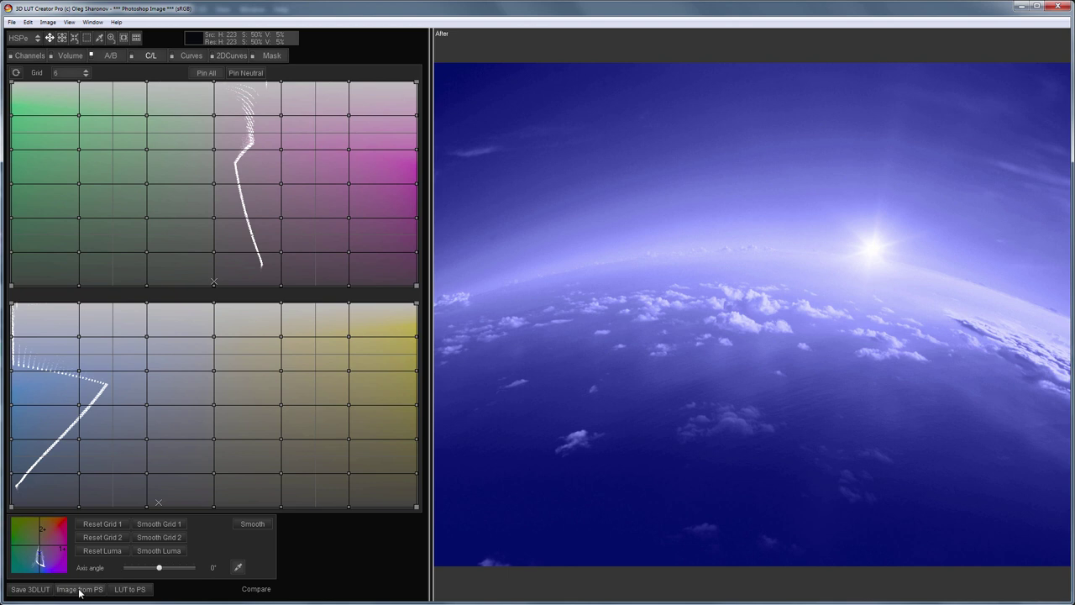
{"action": "left_click", "coordinate": [85, 591]}
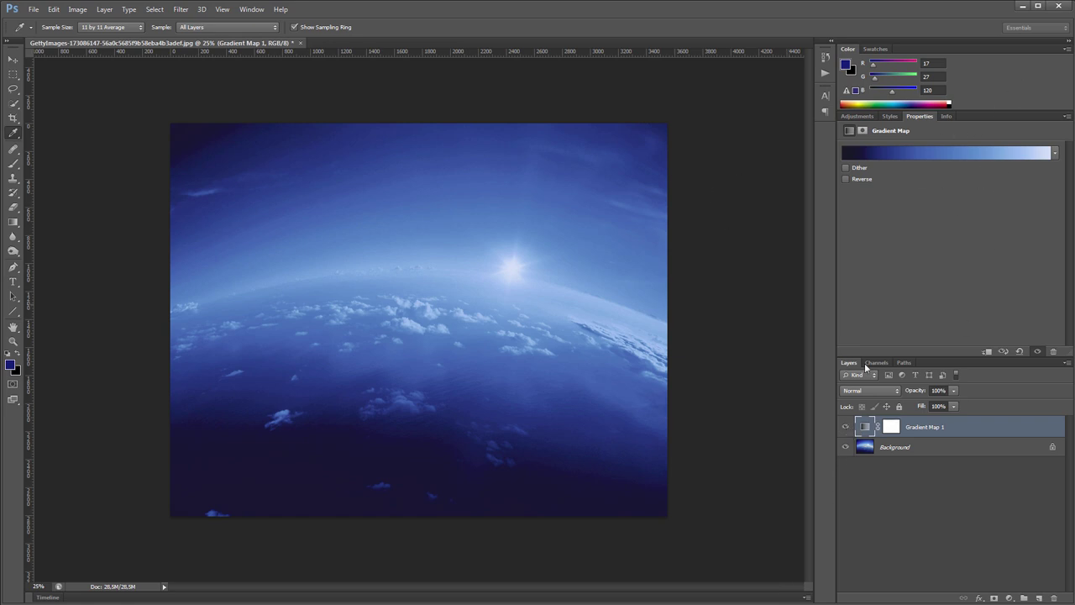
{"action": "key", "text": "Delete"}
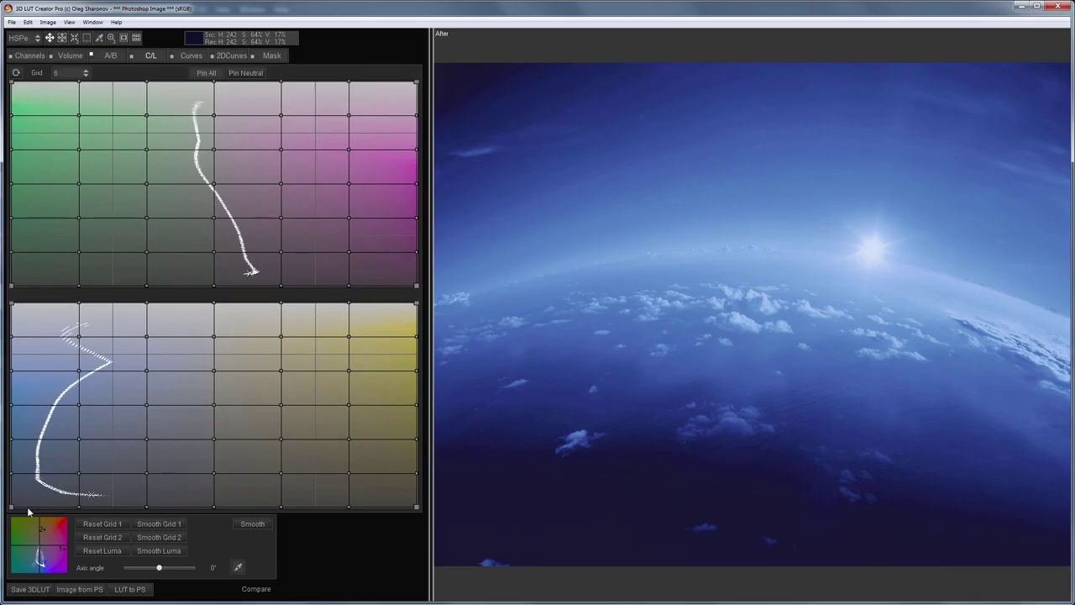
Step: Reload the Earth photo and drop Saturation from 100 to 0 for a black-and-white image
{"action": "left_click", "coordinate": [75, 593]}
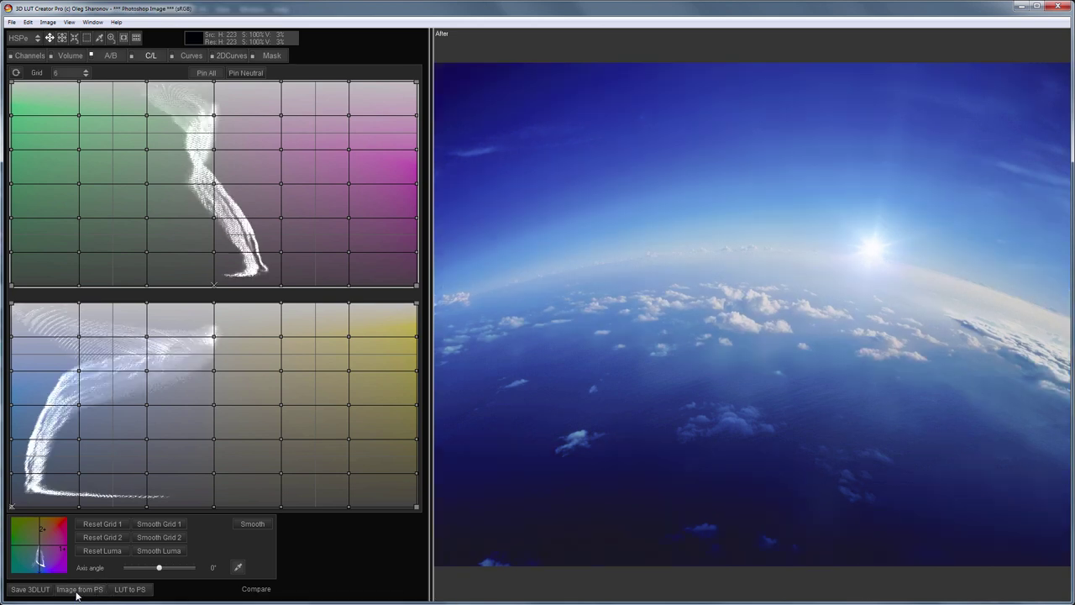
{"action": "left_click", "coordinate": [110, 56]}
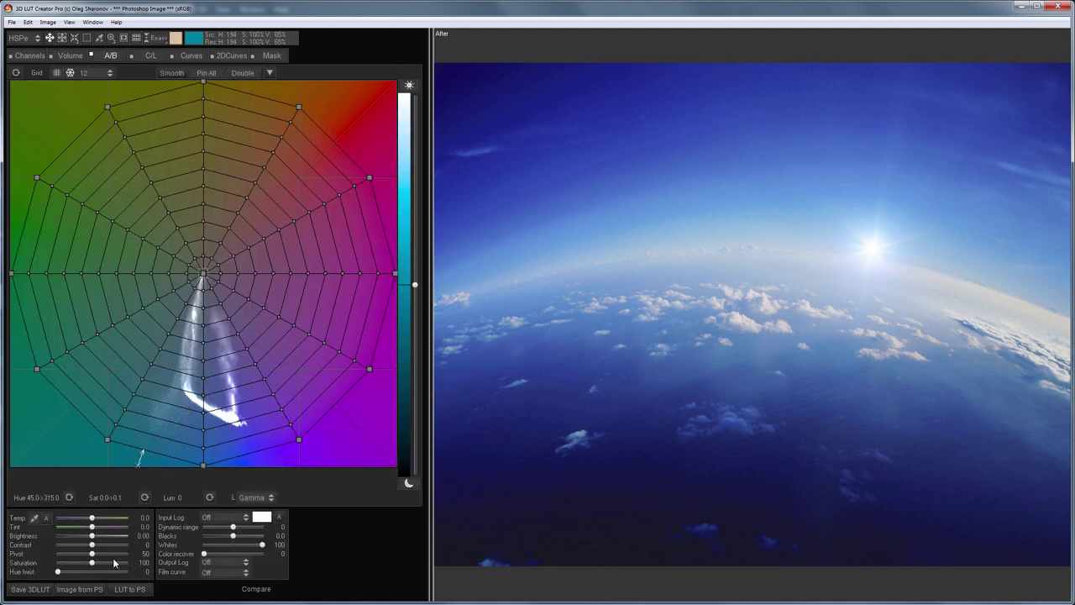
{"action": "left_click_drag", "start_coordinate": [93, 562], "coordinate": [47, 563]}
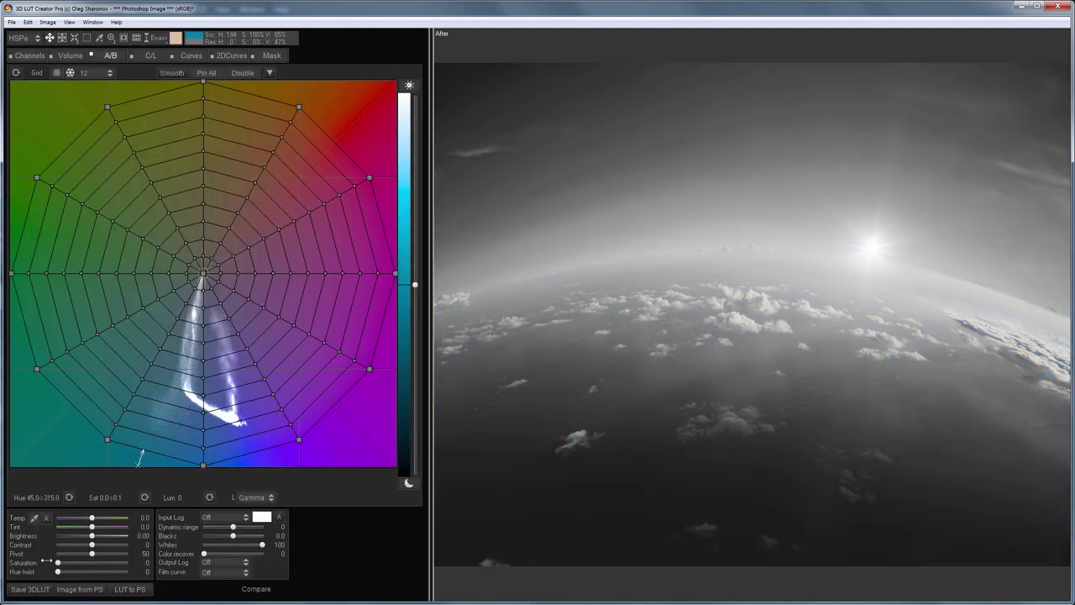
{"action": "left_click", "coordinate": [191, 55]}
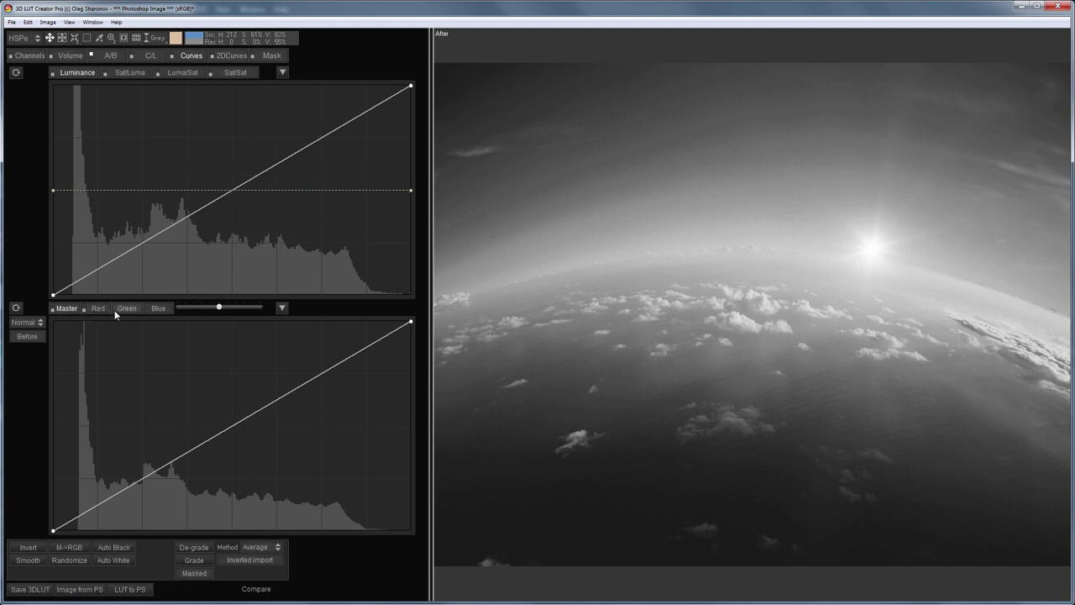
Step: Raise the blue curve's midpoint, lower the red midpoint, and bend green into an S-curve
{"action": "left_click", "coordinate": [158, 307]}
{"action": "left_click_drag", "start_coordinate": [220, 433], "coordinate": [220, 375]}
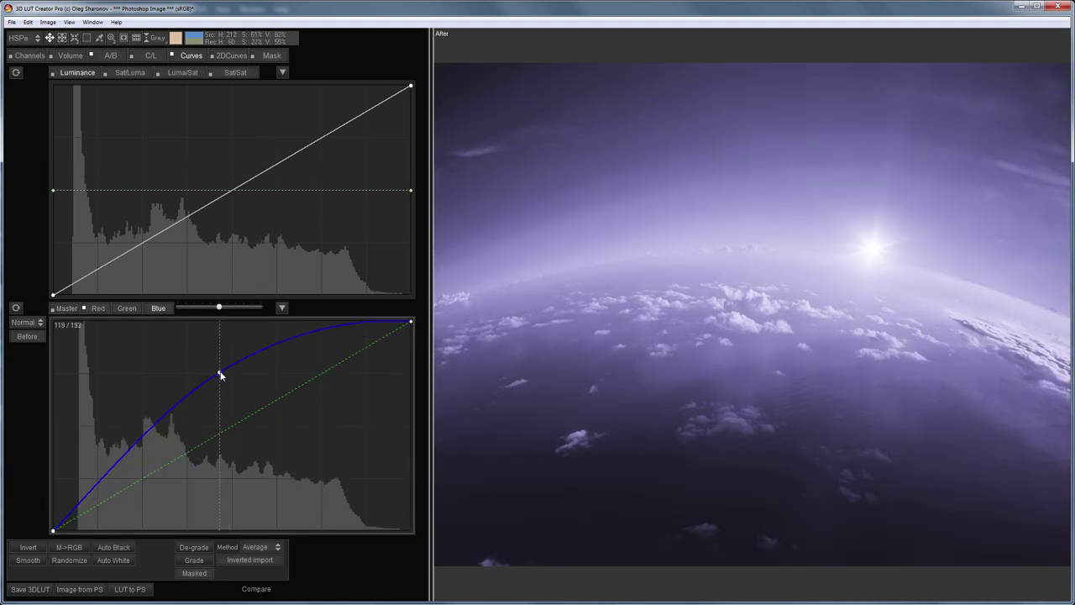
{"action": "left_click", "coordinate": [98, 307]}
{"action": "left_click_drag", "start_coordinate": [227, 429], "coordinate": [230, 484]}
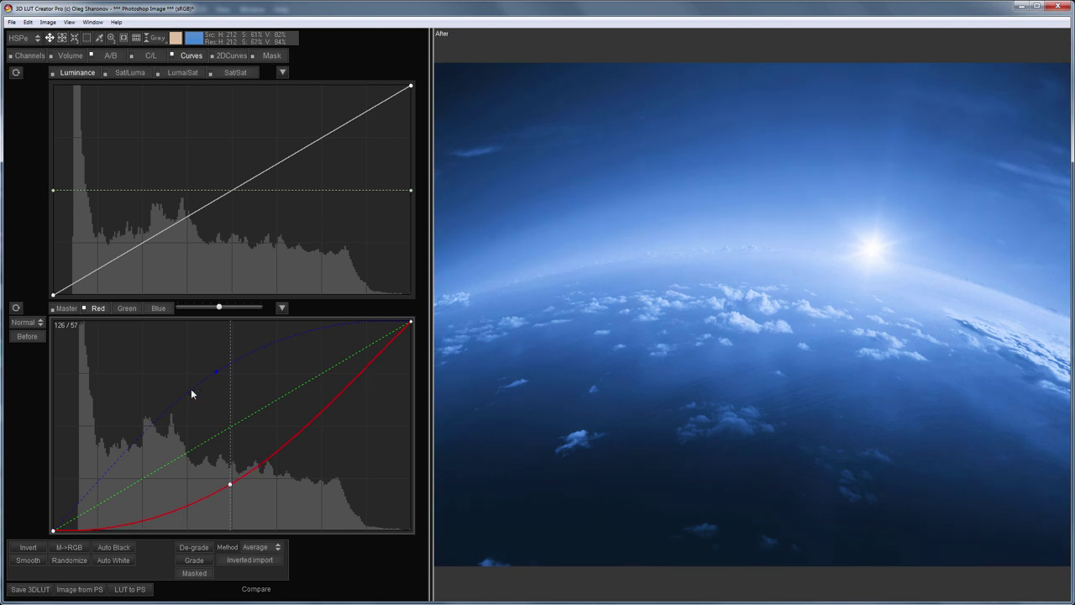
{"action": "left_click", "coordinate": [125, 308]}
{"action": "left_click_drag", "start_coordinate": [132, 487], "coordinate": [129, 506]}
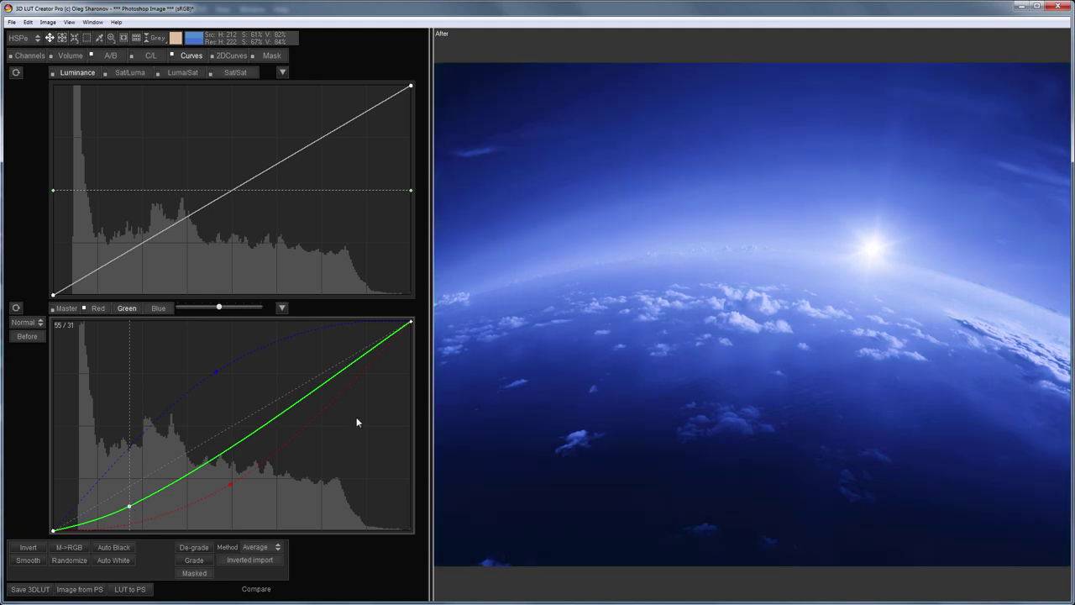
{"action": "left_click_drag", "start_coordinate": [330, 386], "coordinate": [324, 367]}
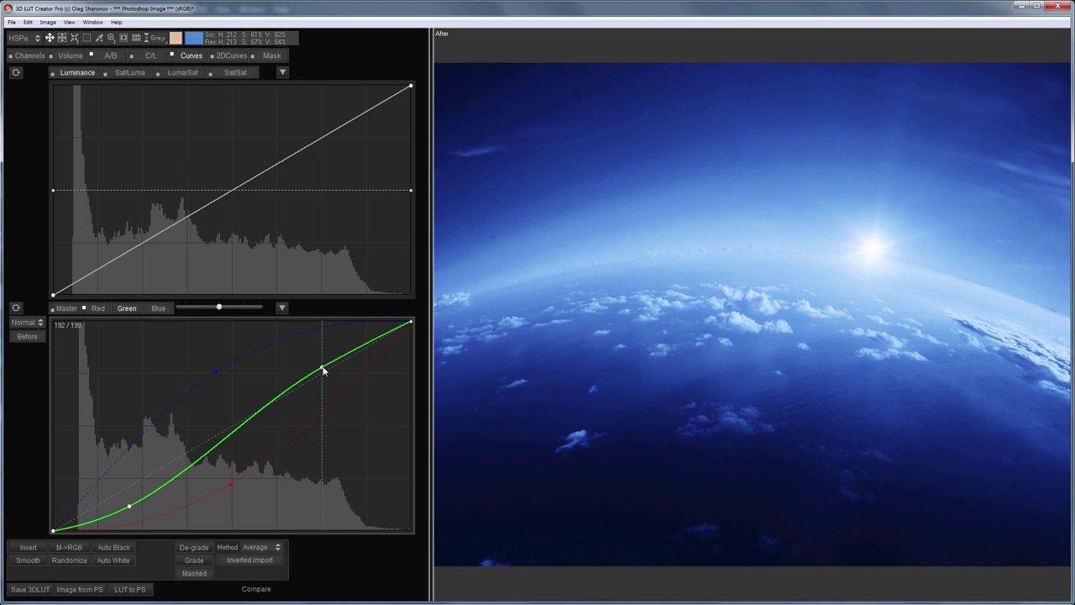
{"action": "mouse_move", "coordinate": [129, 506]}
{"action": "left_mouse_down"}
{"action": "mouse_move", "coordinate": [137, 511]}
{"action": "mouse_move", "coordinate": [132, 456]}
{"action": "mouse_move", "coordinate": [143, 512]}
{"action": "left_mouse_up"}
{"action": "left_click_drag", "start_coordinate": [318, 370], "coordinate": [316, 360]}
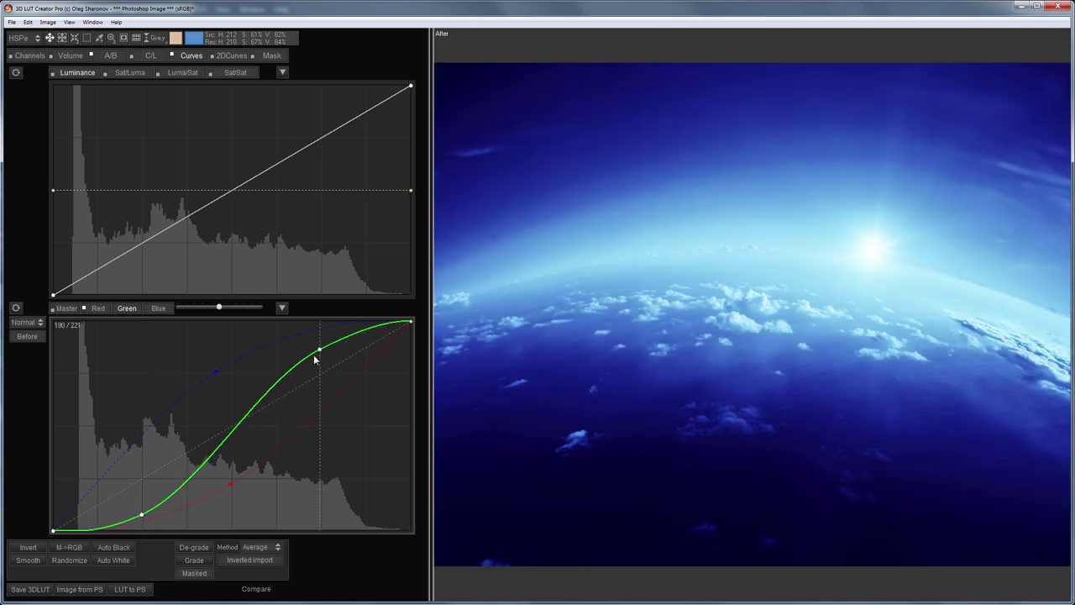
Step: Reset to a fresh LUT, preview the red channel alone, then return to the RGB view
{"action": "key", "text": "Escape"}
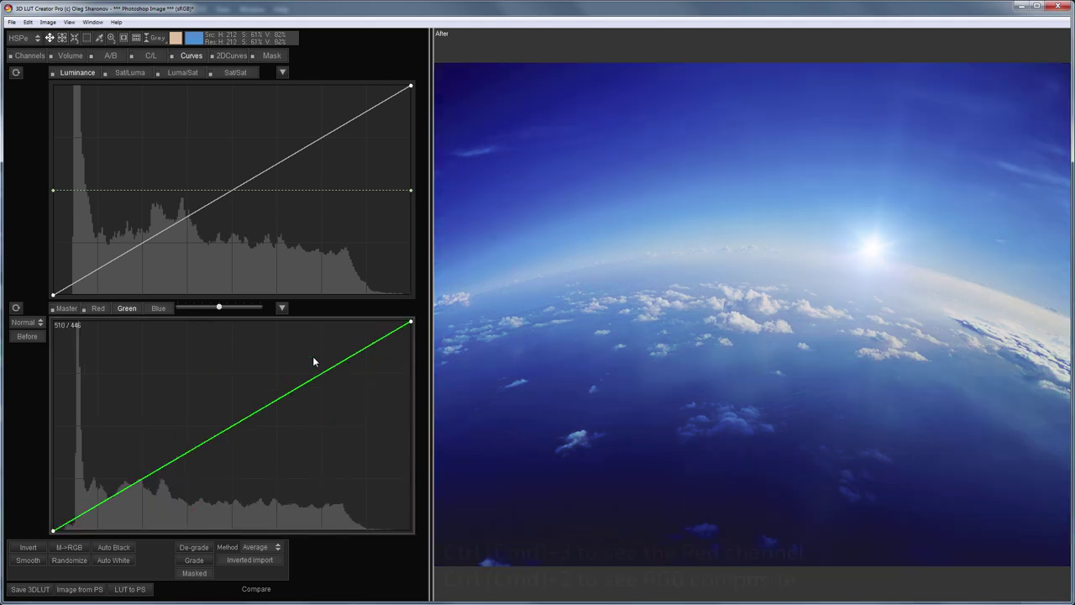
{"action": "key", "text": "ctrl+3"}
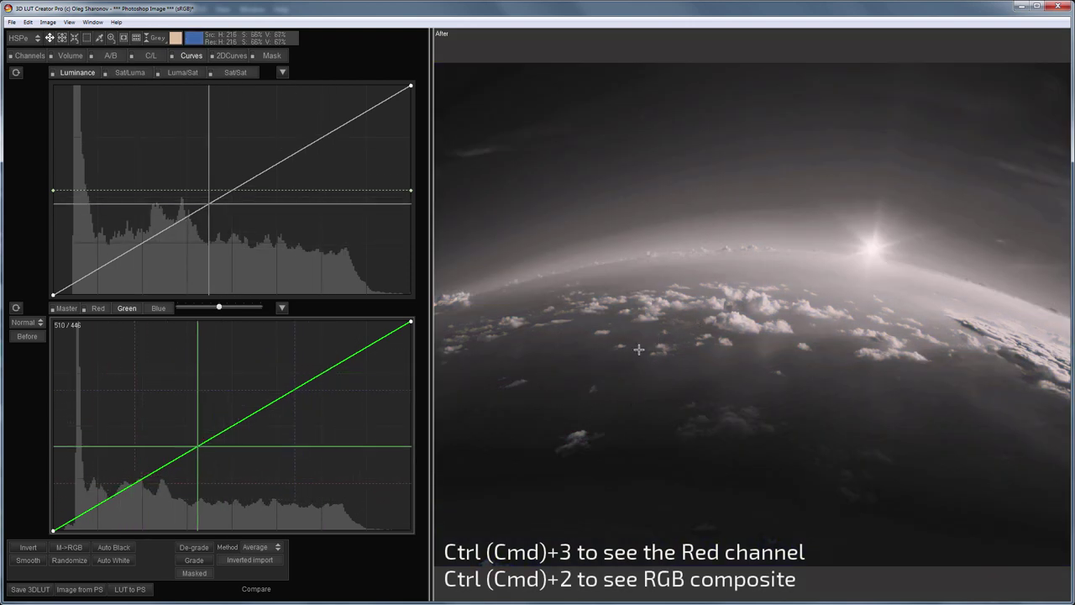
{"action": "key", "text": "ctrl+2"}
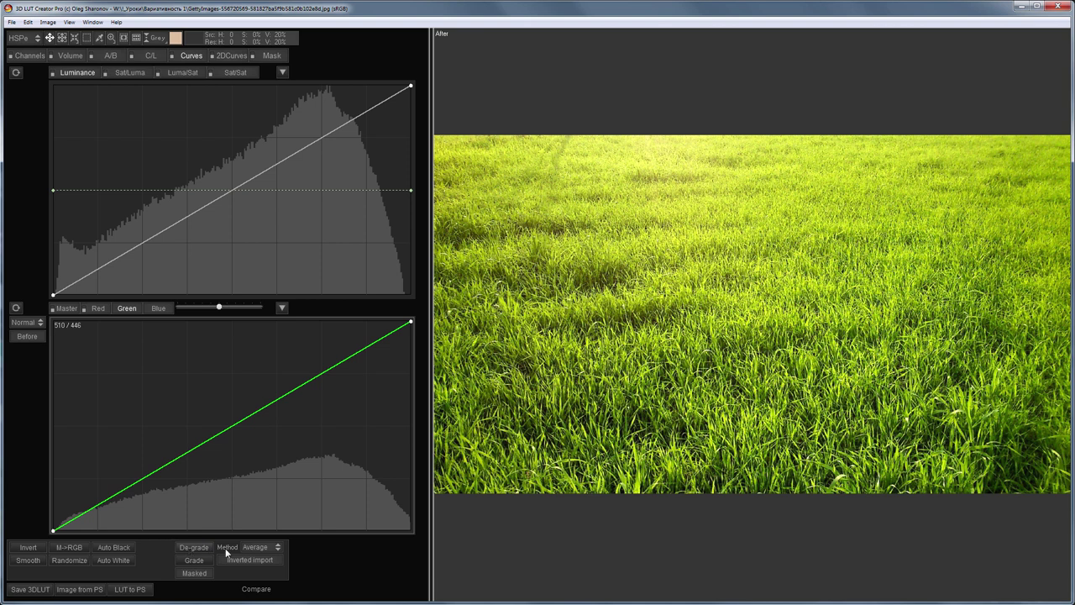
Step: De-grade the grass photo using the Green method, compare with the original, and close the Analyzer
{"action": "left_click", "coordinate": [271, 546]}
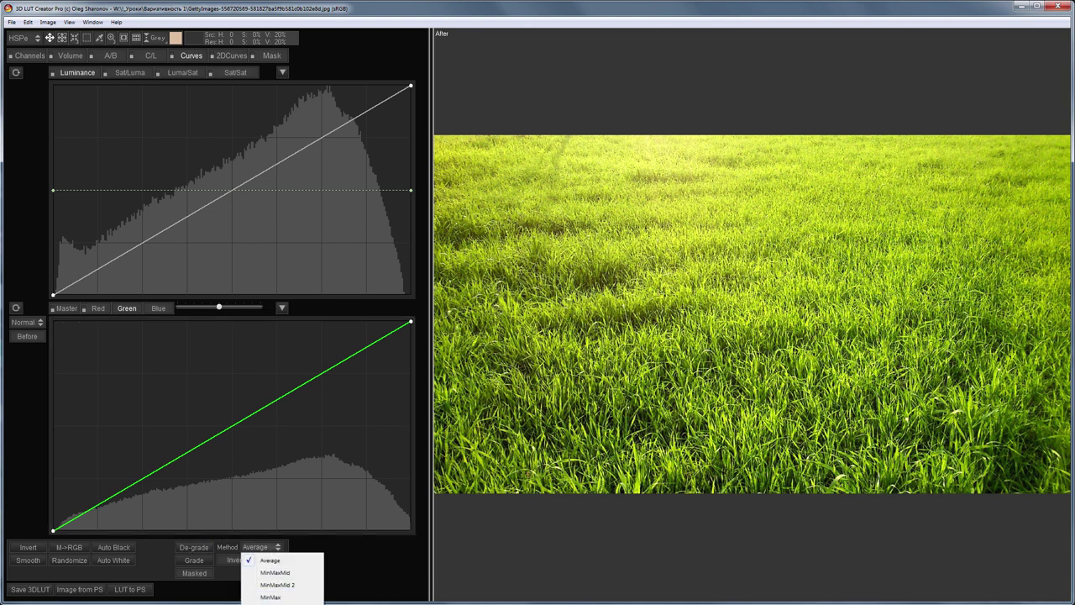
{"action": "left_click", "coordinate": [269, 580]}
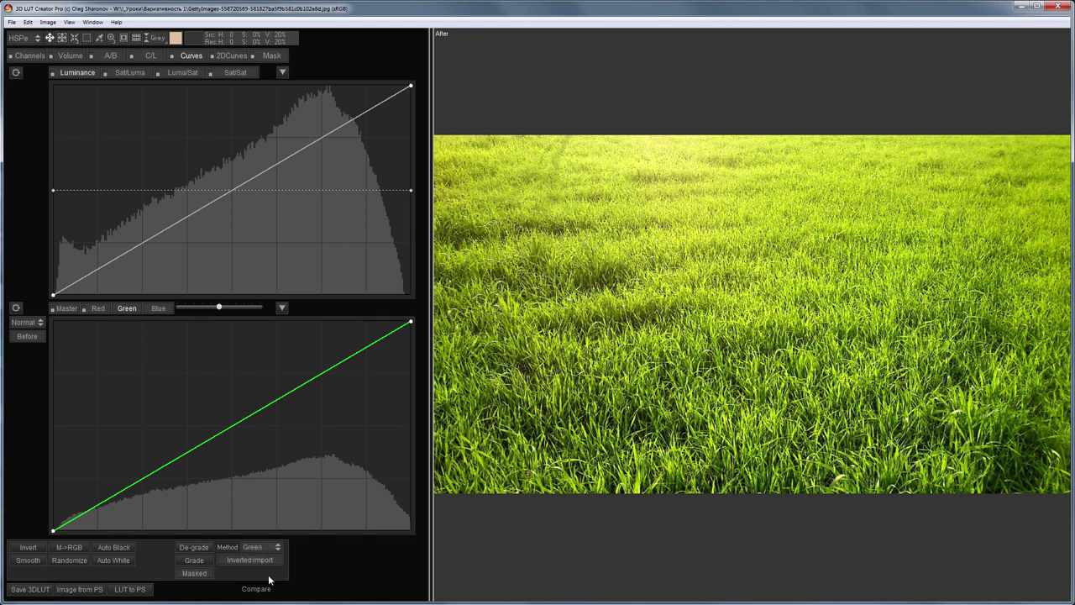
{"action": "left_click", "coordinate": [198, 551]}
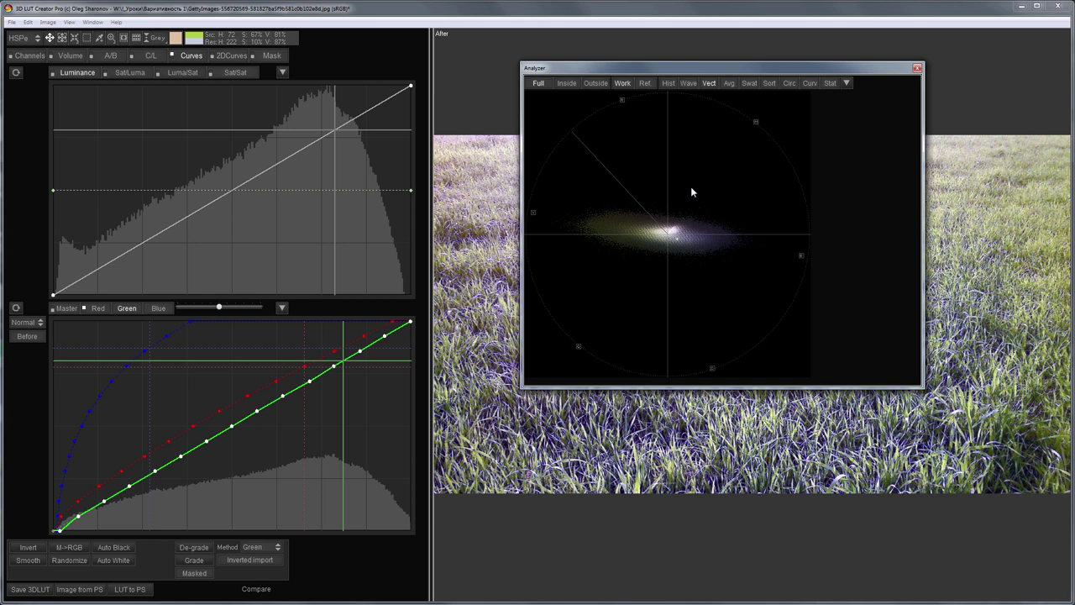
{"action": "key", "text": "space"}
{"action": "left_click", "coordinate": [918, 69]}
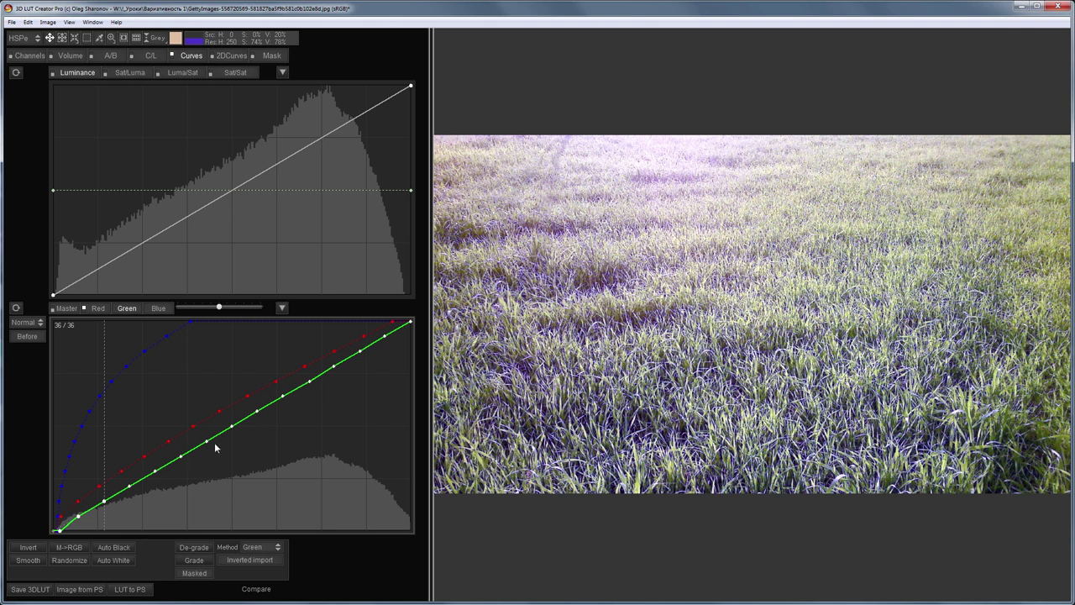
Step: Invert the de-grade curves to make the grass vivid yellow-green, and bring up the RGB Matrix
{"action": "left_click", "coordinate": [28, 547]}
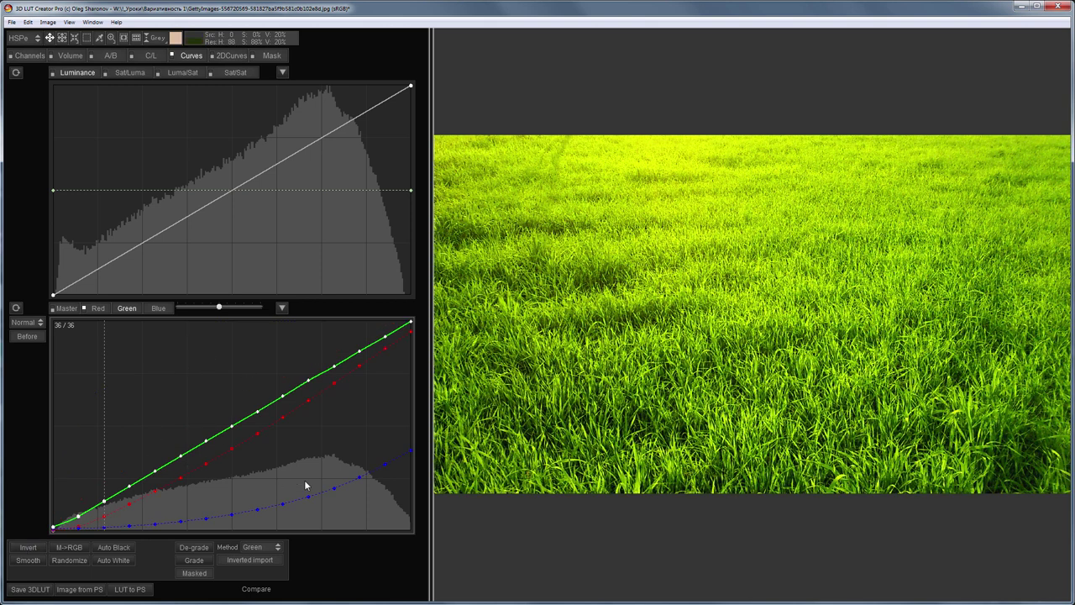
{"action": "left_click", "coordinate": [31, 57]}
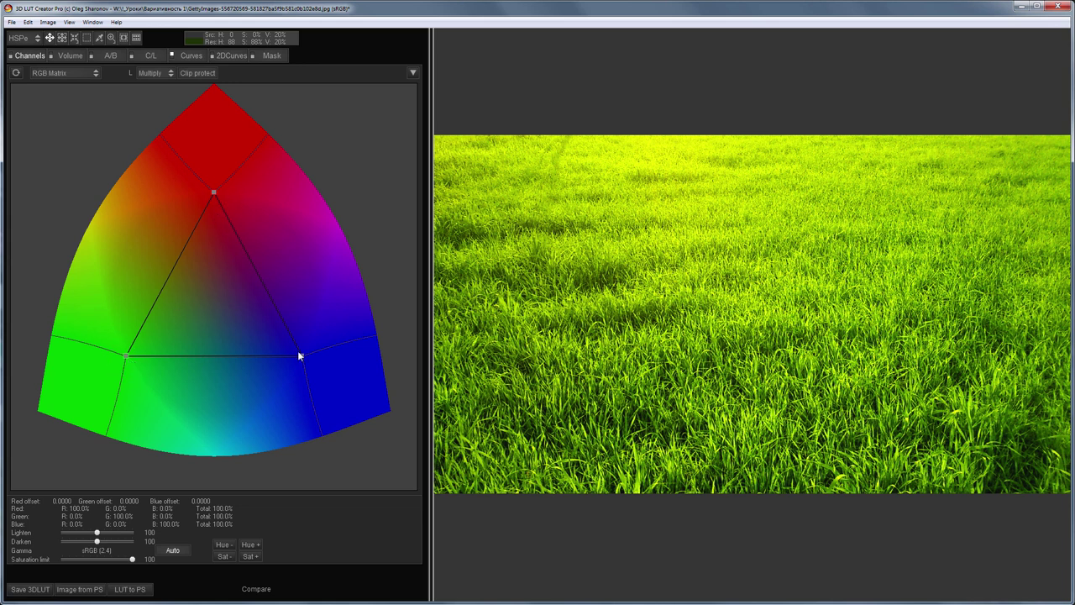
Step: Drag the red and blue RGB Matrix vertices onto the green vertex, then go back to Curves
{"action": "left_click_drag", "start_coordinate": [212, 192], "coordinate": [126, 356]}
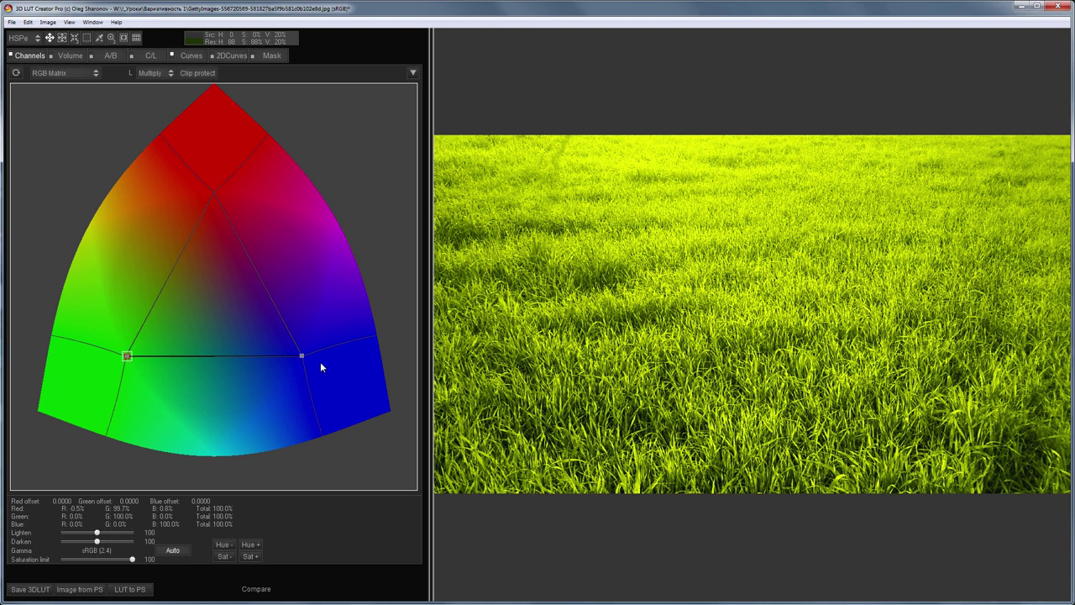
{"action": "left_click_drag", "start_coordinate": [300, 357], "coordinate": [127, 355]}
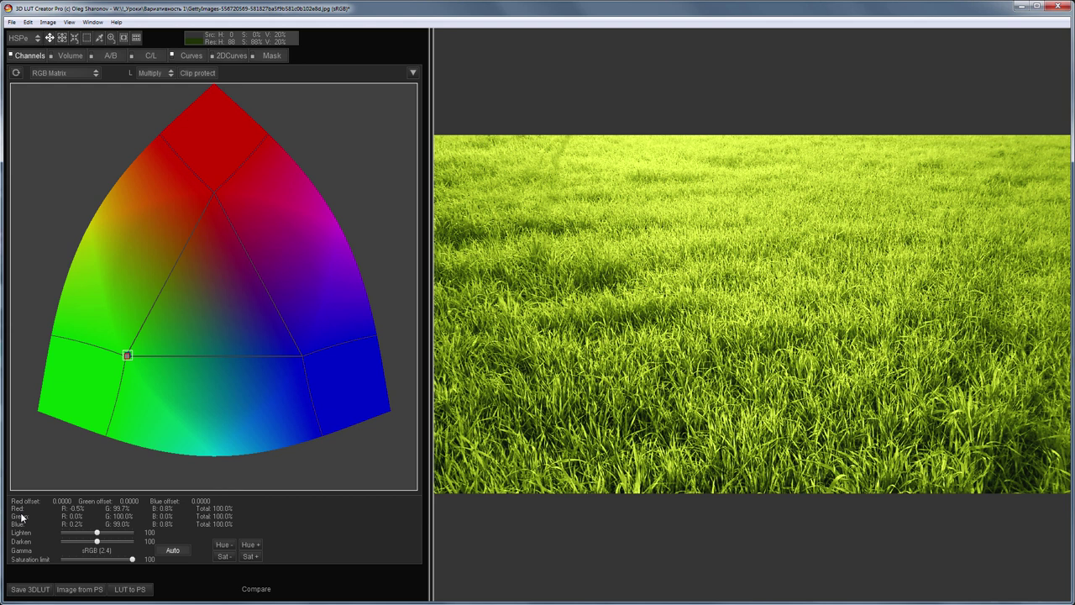
{"action": "left_click", "coordinate": [192, 56]}
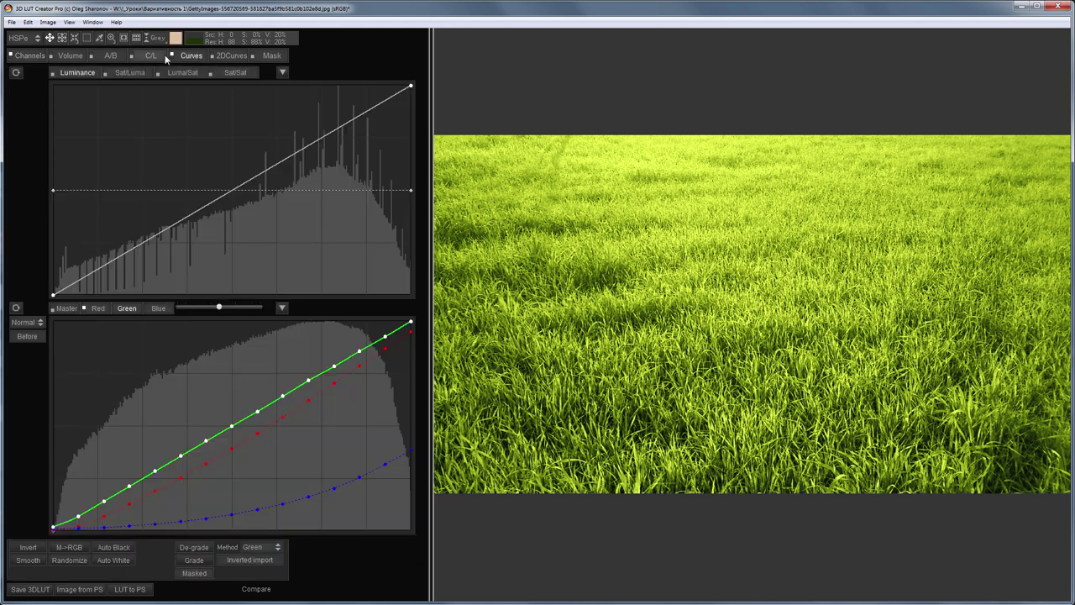
Step: Toggle the curves off and on to compare, then review the grass grade in the Analyzer vectorscope
{"action": "left_click", "coordinate": [171, 56]}
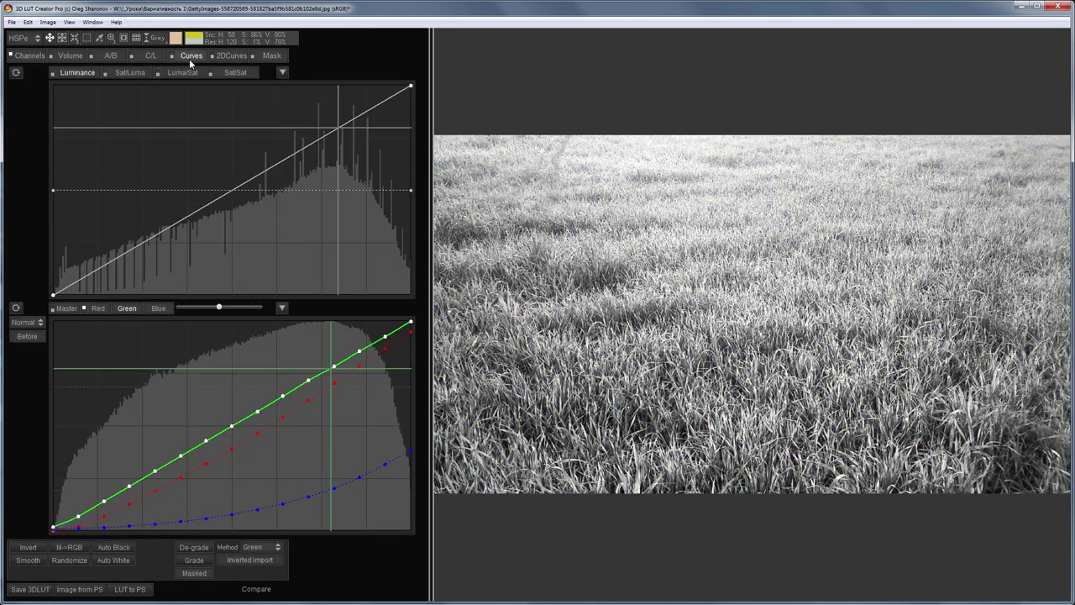
{"action": "left_click", "coordinate": [172, 56]}
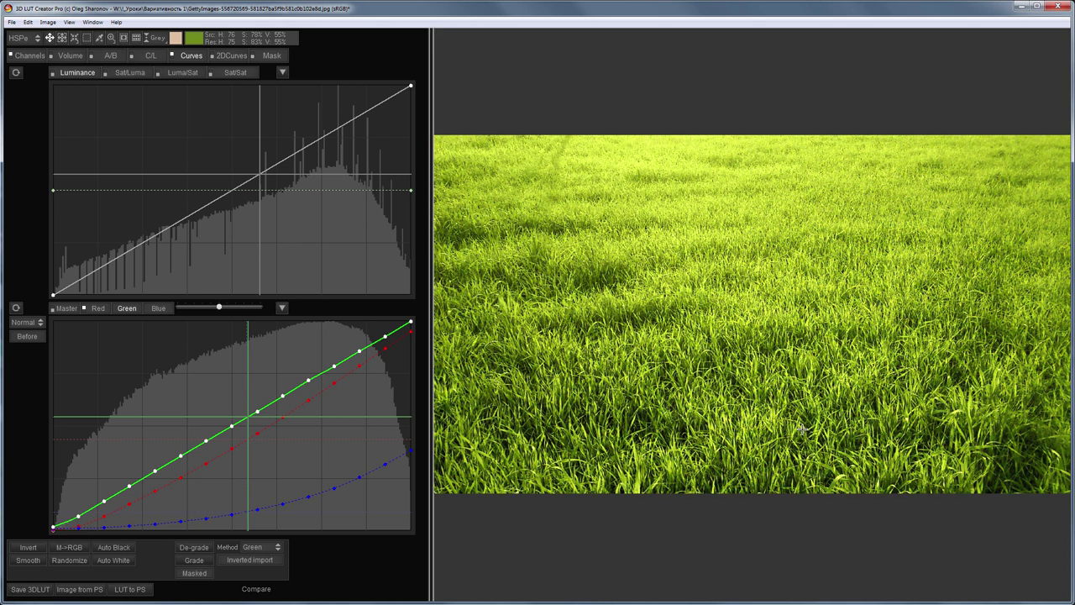
{"action": "key", "text": "ctrl+shift+a"}
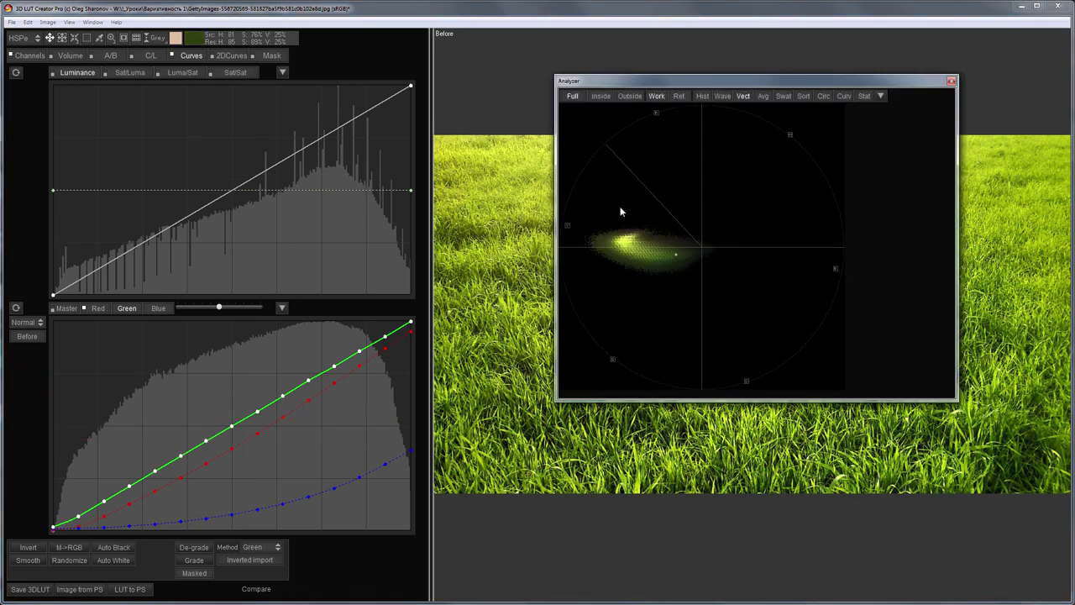
{"action": "left_click", "coordinate": [622, 276]}
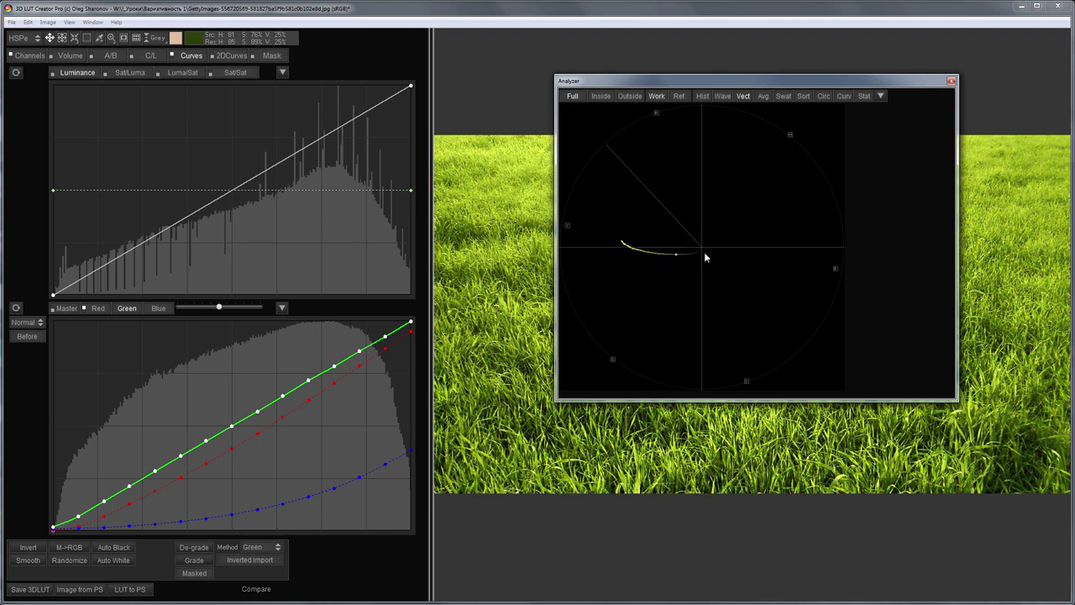
{"action": "left_click_drag", "start_coordinate": [779, 84], "coordinate": [332, 115]}
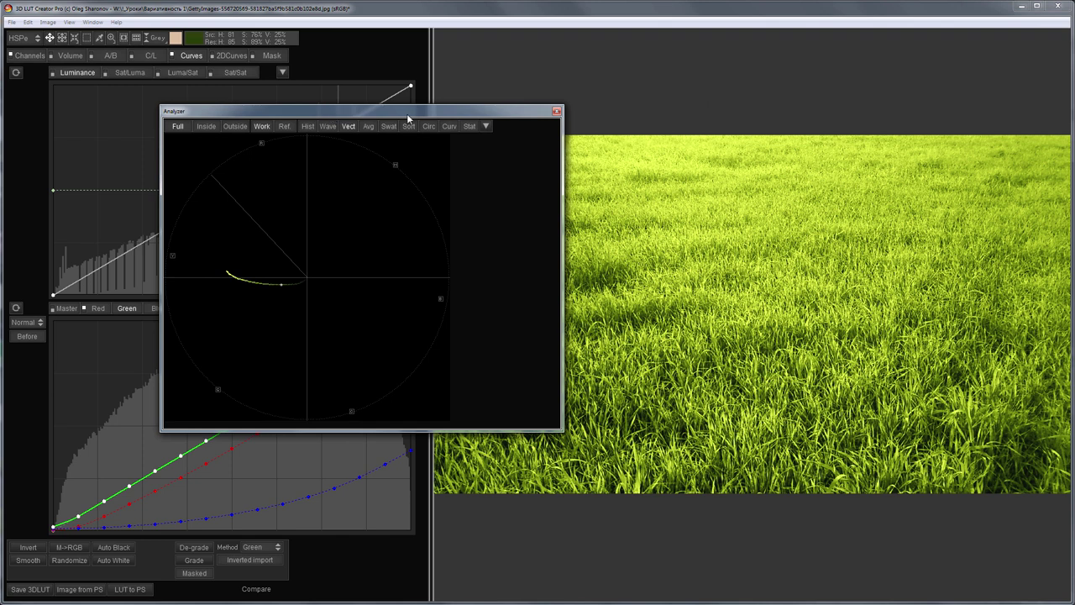
{"action": "left_click_drag", "start_coordinate": [408, 119], "coordinate": [296, 147]}
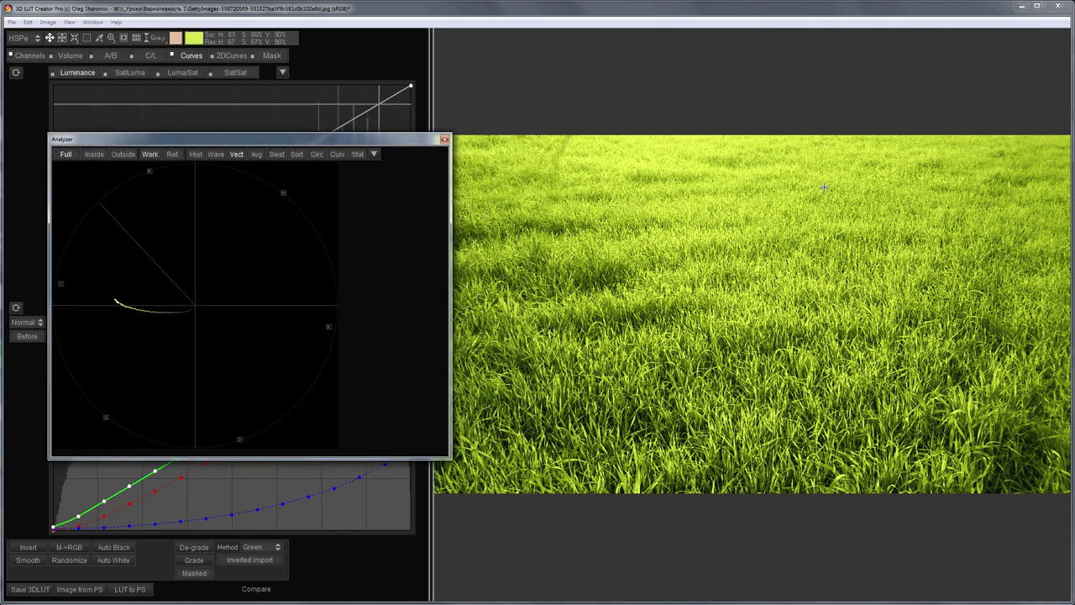
Step: Close the Analyzer, start a new LUT, and load the Earth-from-space photo
{"action": "left_click", "coordinate": [445, 139]}
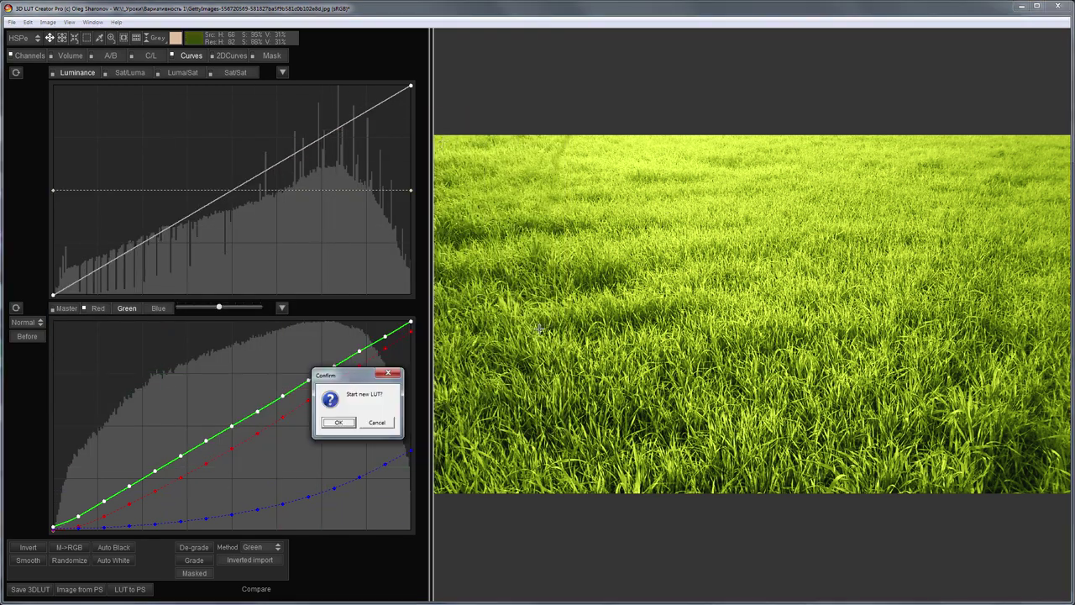
{"action": "key", "text": "Return"}
{"action": "left_click_drag", "start_coordinate": [1074, 470], "coordinate": [577, 470]}
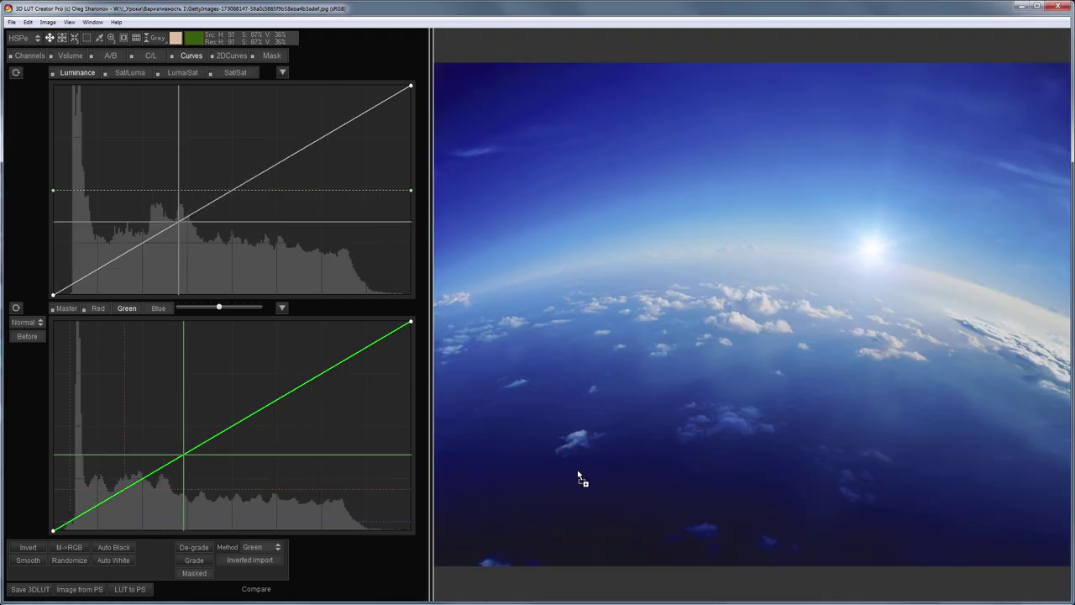
Step: Preview the green, red and blue channels individually, then return to the full-colour RGB view
{"action": "key", "text": "ctrl+4"}
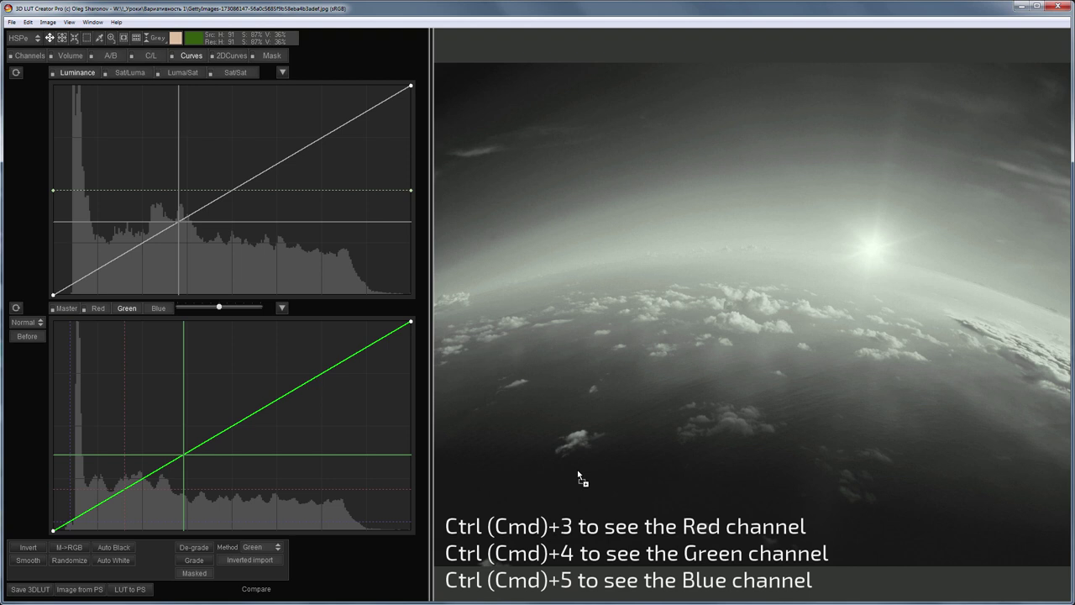
{"action": "key", "text": "ctrl+3"}
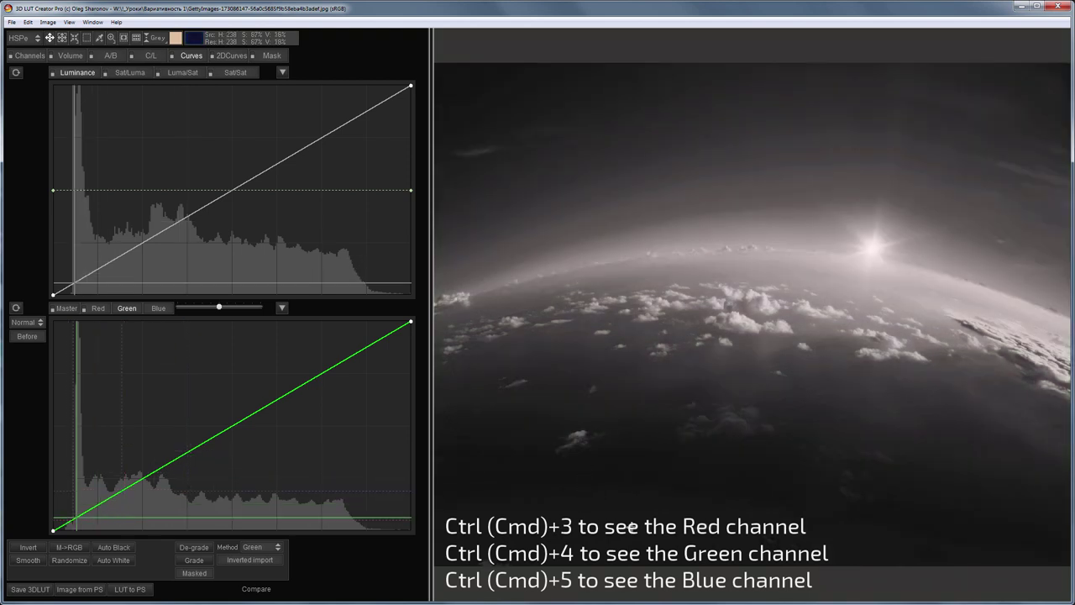
{"action": "key", "text": "ctrl+5"}
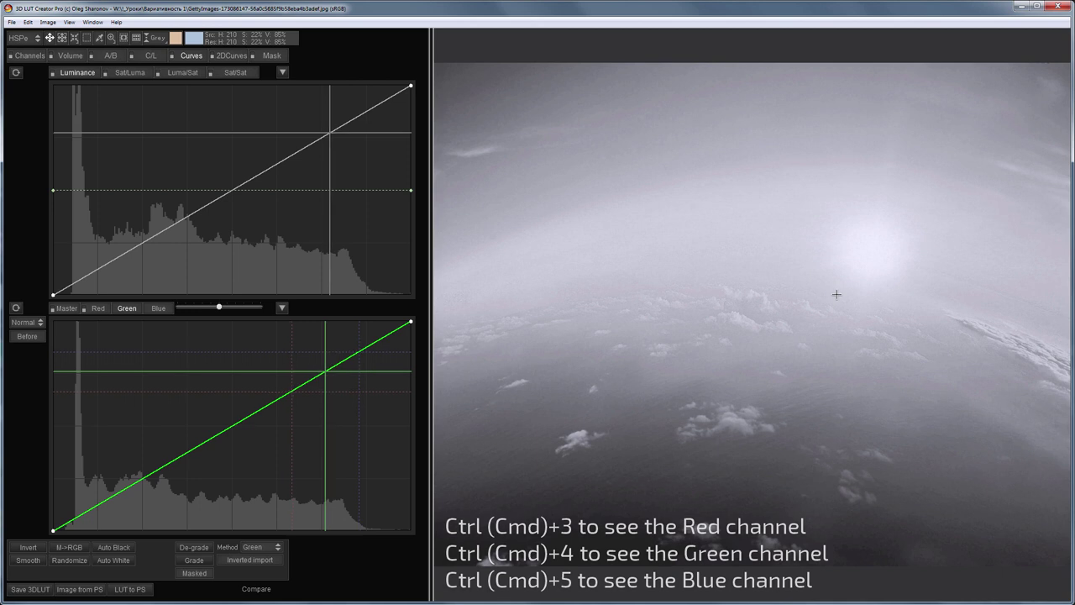
{"action": "key", "text": "ctrl+2"}
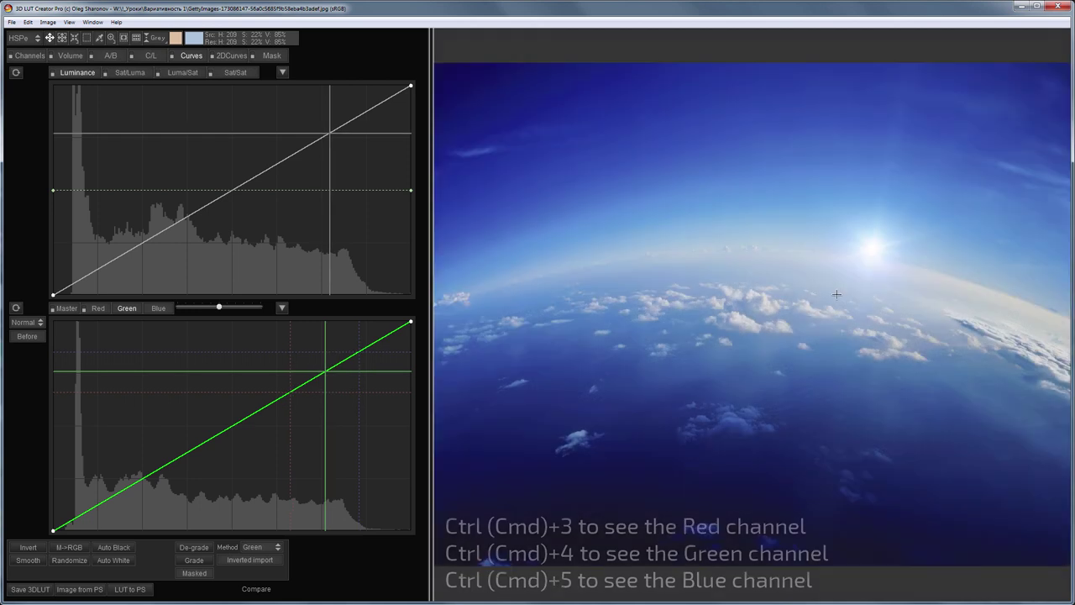
Step: Create inverted de-grade curves for the sky, and make red and blue come from green in the RGB Matrix
{"action": "left_click", "coordinate": [193, 547]}
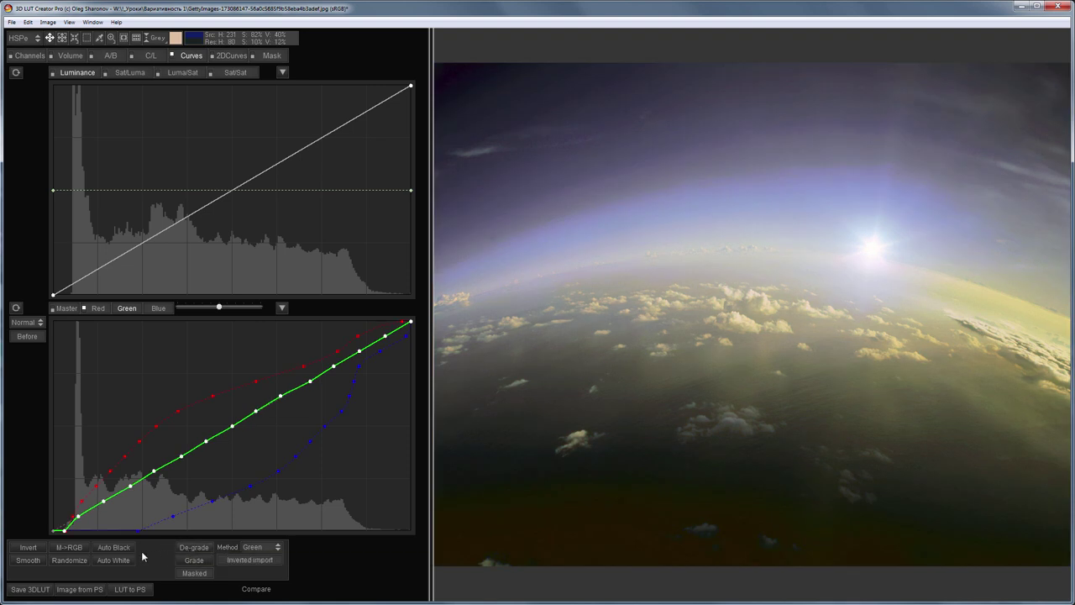
{"action": "left_click", "coordinate": [32, 548]}
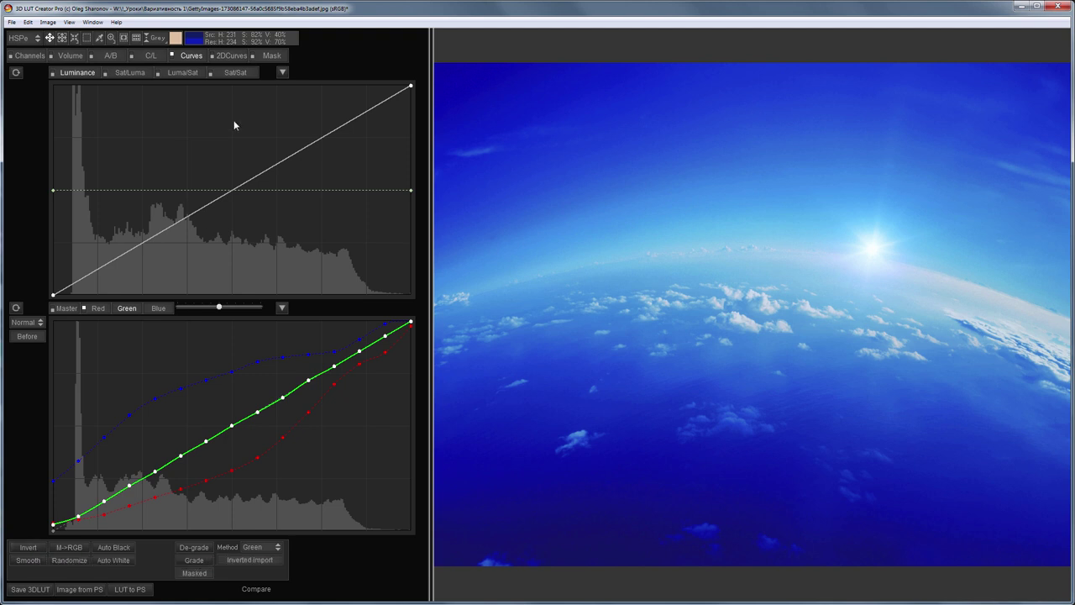
{"action": "left_click", "coordinate": [30, 55]}
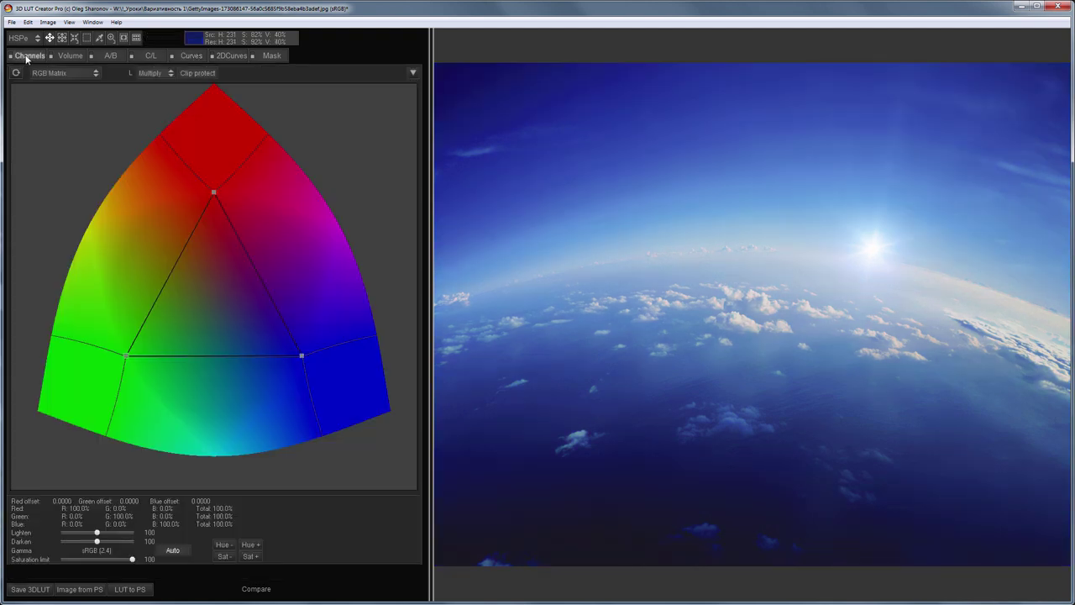
{"action": "left_click_drag", "start_coordinate": [213, 192], "coordinate": [126, 354]}
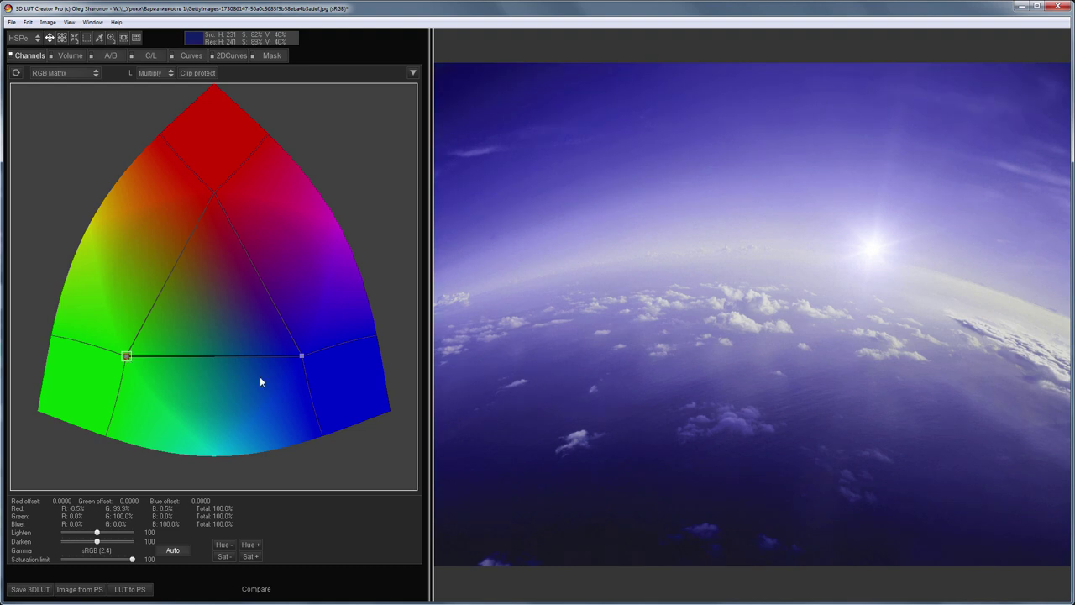
{"action": "left_click_drag", "start_coordinate": [302, 355], "coordinate": [126, 356]}
{"action": "left_click", "coordinate": [173, 57]}
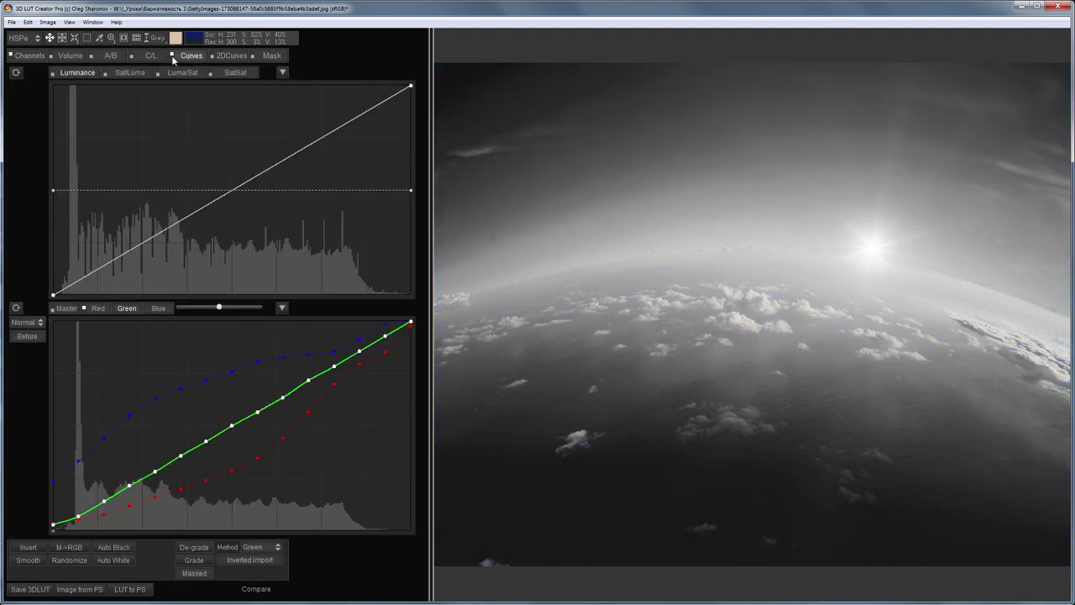
Step: Check the recoloured sky in the vectorscope, then toggle Before to compare with the original photo
{"action": "key", "text": "a"}
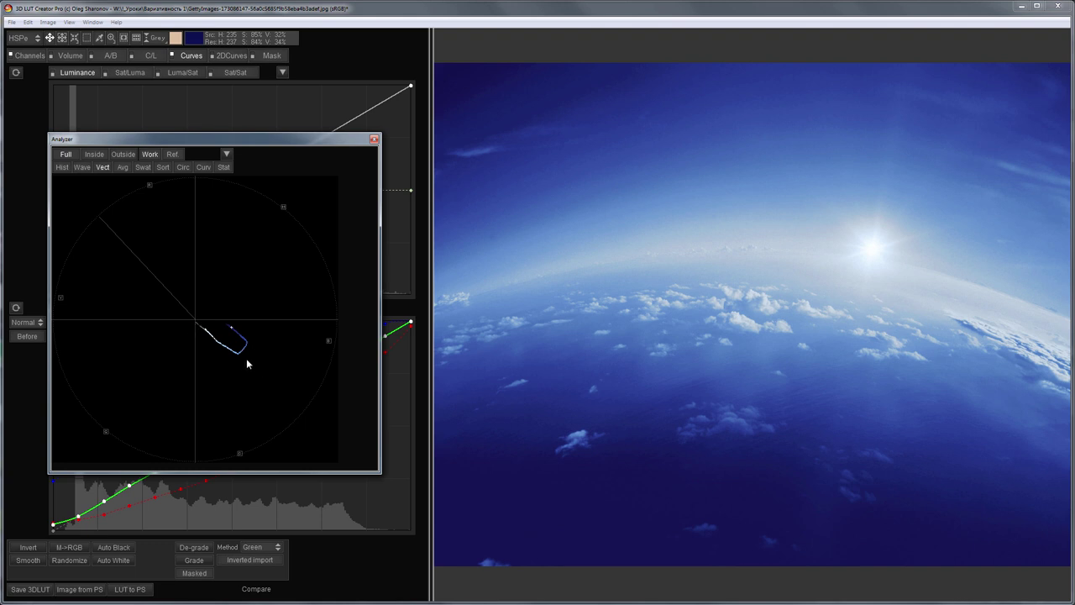
{"action": "left_click", "coordinate": [375, 138]}
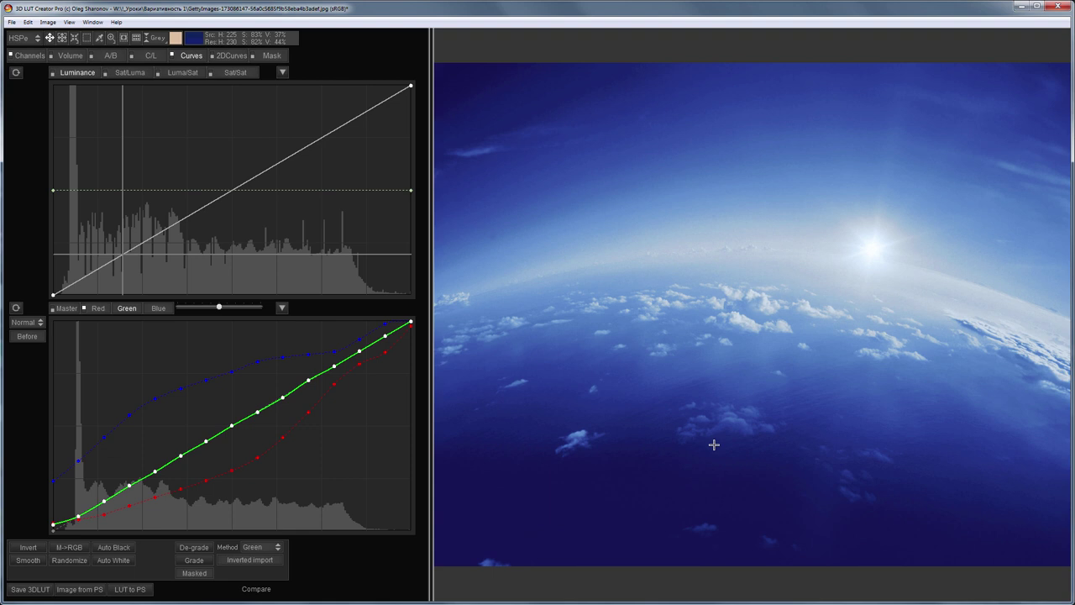
{"action": "key", "text": "b"}
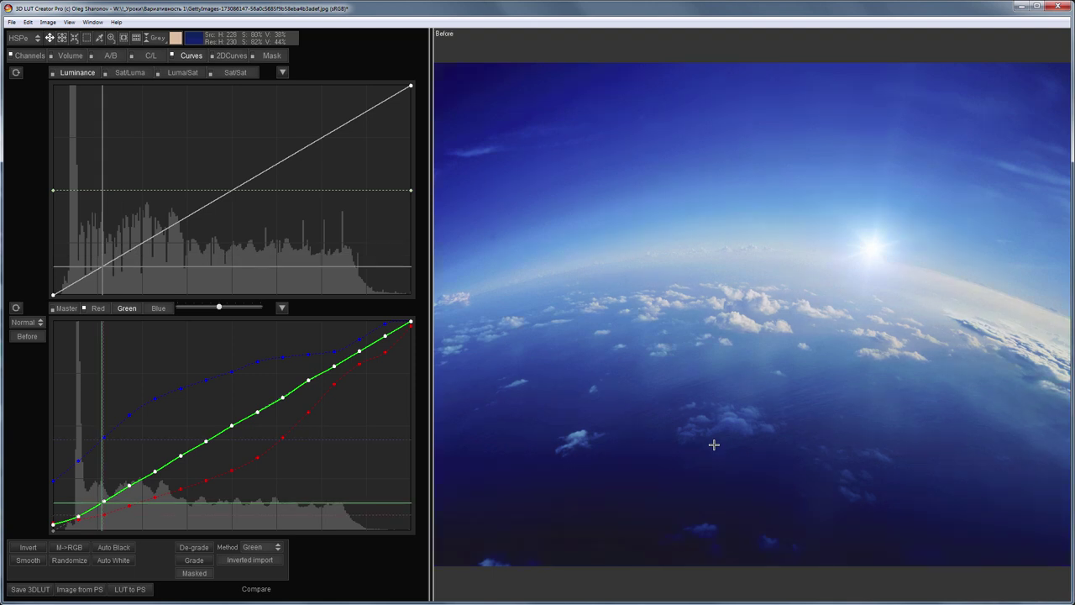
{"action": "key", "text": "b"}
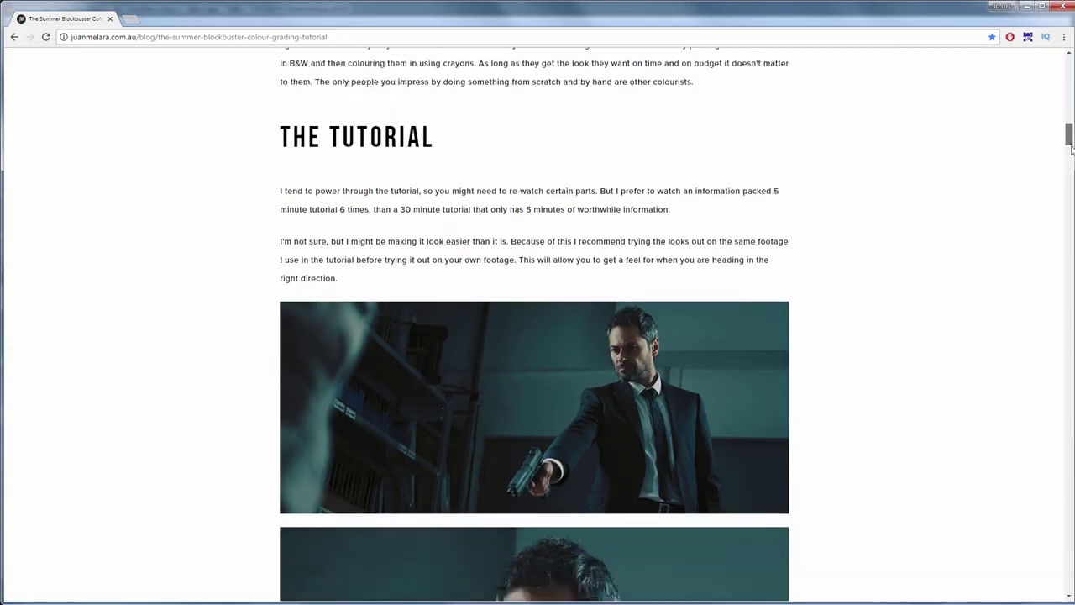
Step: Scroll the tutorial down to the teal-graded watch banner and copy the image
{"action": "scroll", "coordinate": [1069, 199], "scroll_direction": "down", "scroll_amount": 15}
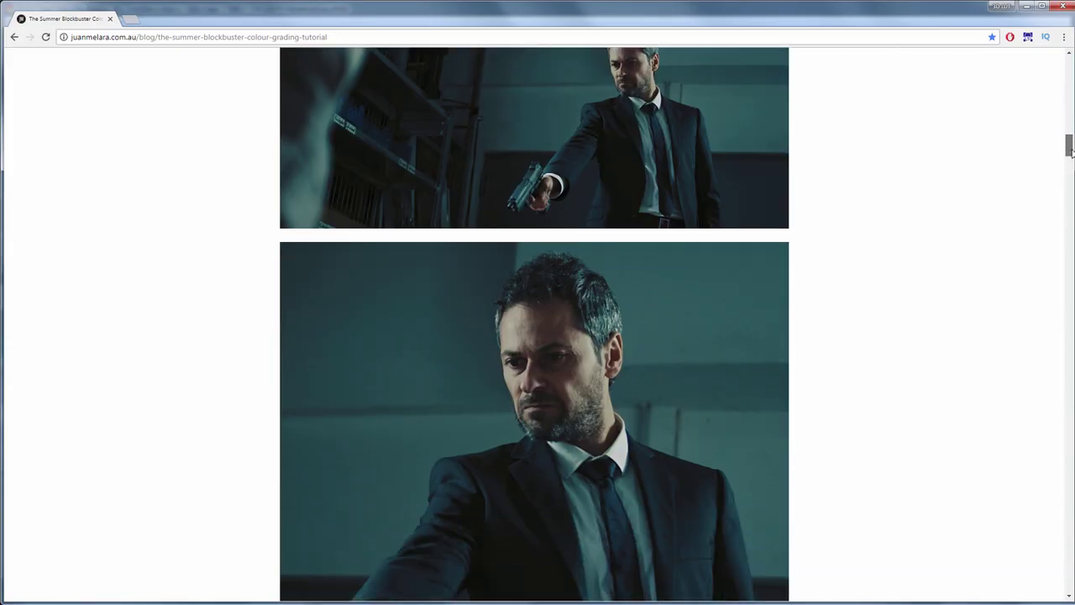
{"action": "scroll", "coordinate": [1071, 202], "scroll_direction": "down", "scroll_amount": 1}
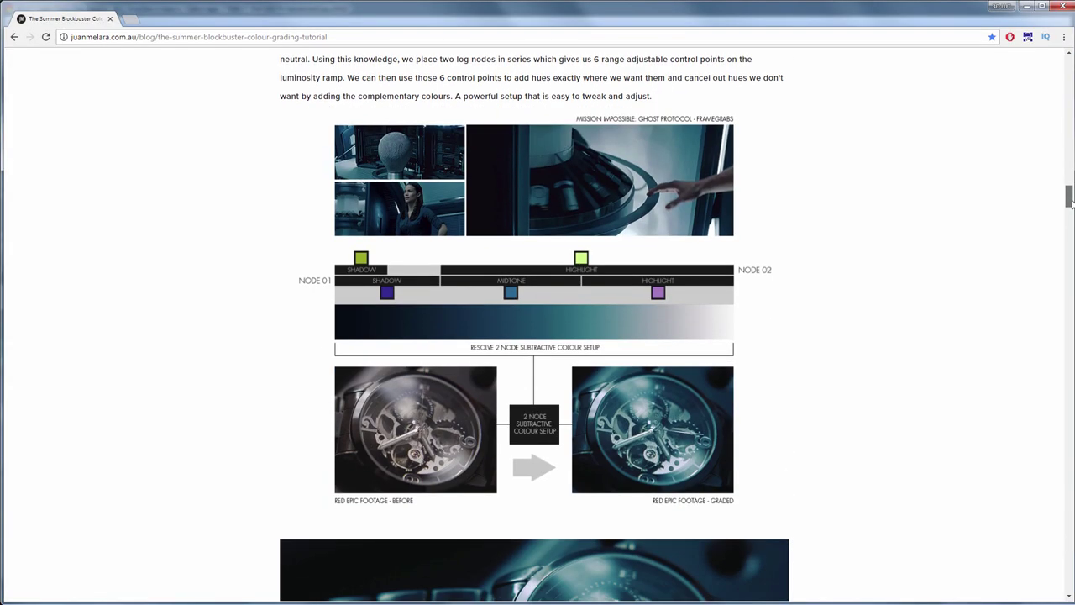
{"action": "scroll", "coordinate": [1072, 202], "scroll_direction": "down", "scroll_amount": 1}
{"action": "left_click_drag", "start_coordinate": [1072, 202], "coordinate": [1071, 195]}
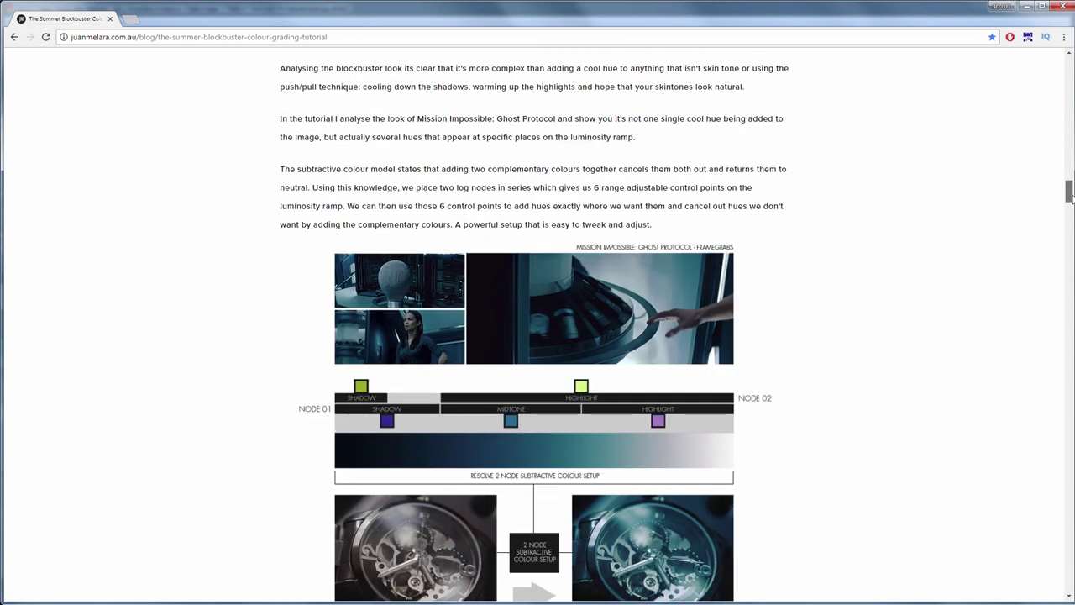
{"action": "scroll", "coordinate": [1072, 198], "scroll_direction": "down", "scroll_amount": 2}
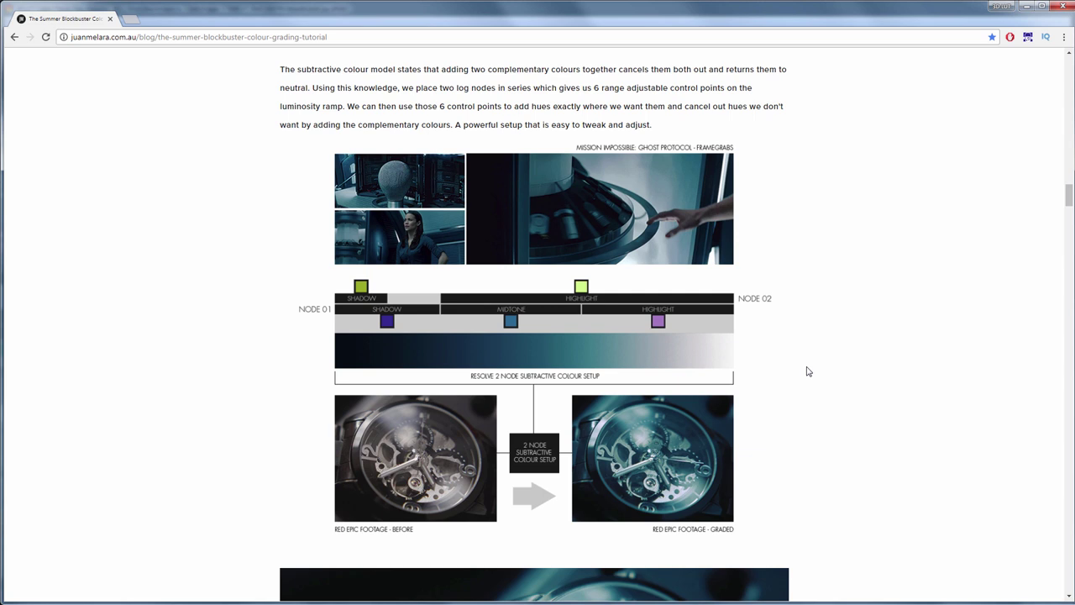
{"action": "scroll", "coordinate": [808, 371], "scroll_direction": "down", "scroll_amount": 3}
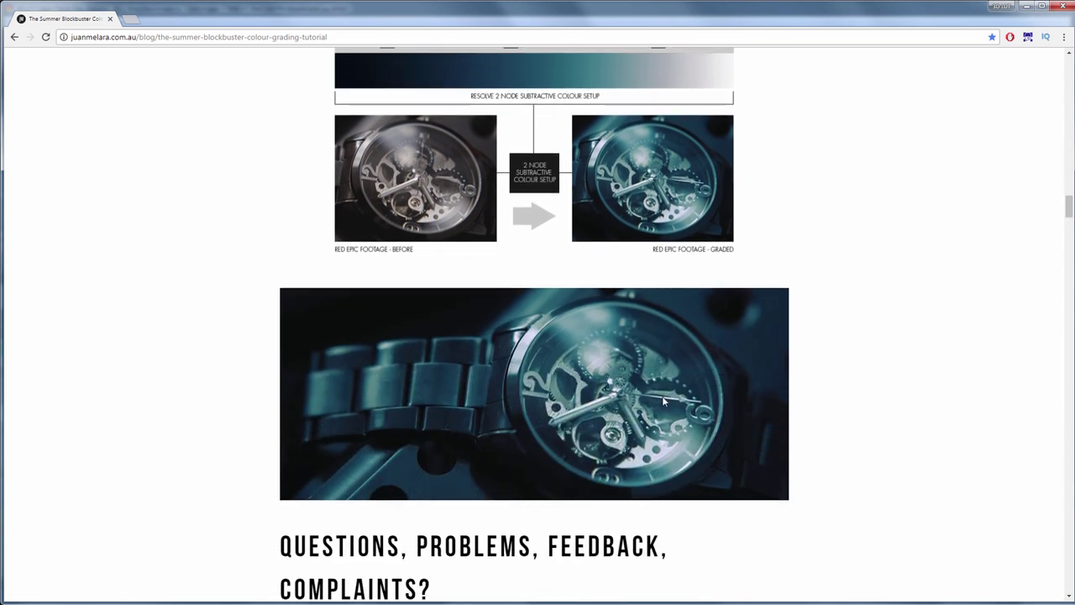
{"action": "right_click", "coordinate": [644, 404]}
{"action": "left_click", "coordinate": [672, 433]}
Step: Paste the copied watch image into 3D LUT Creator and build inverted de-grade curves from it
{"action": "key", "text": "alt+Tab"}
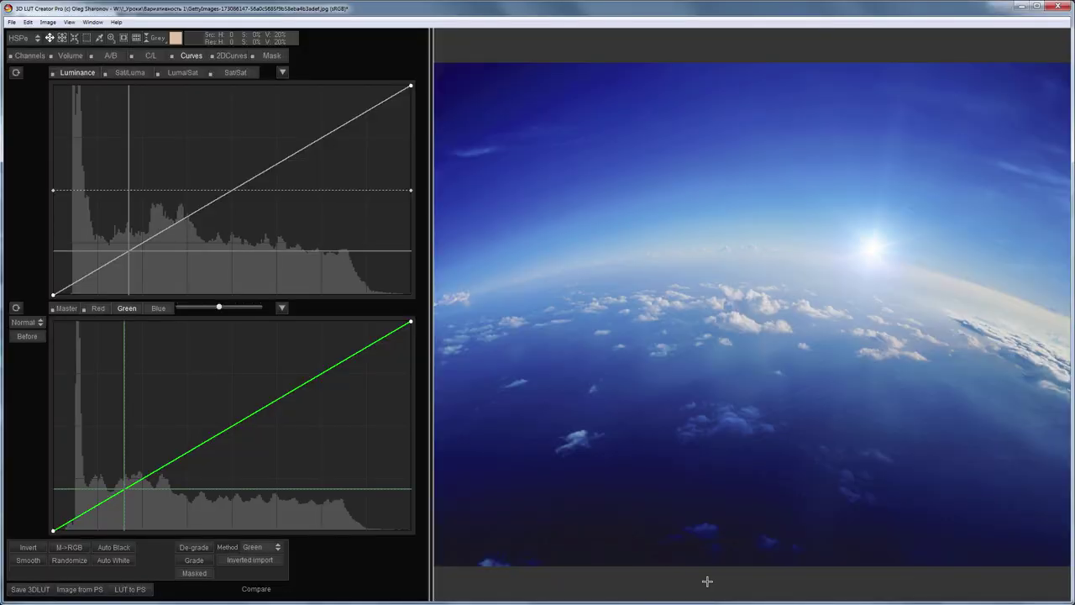
{"action": "key", "text": "ctrl+v"}
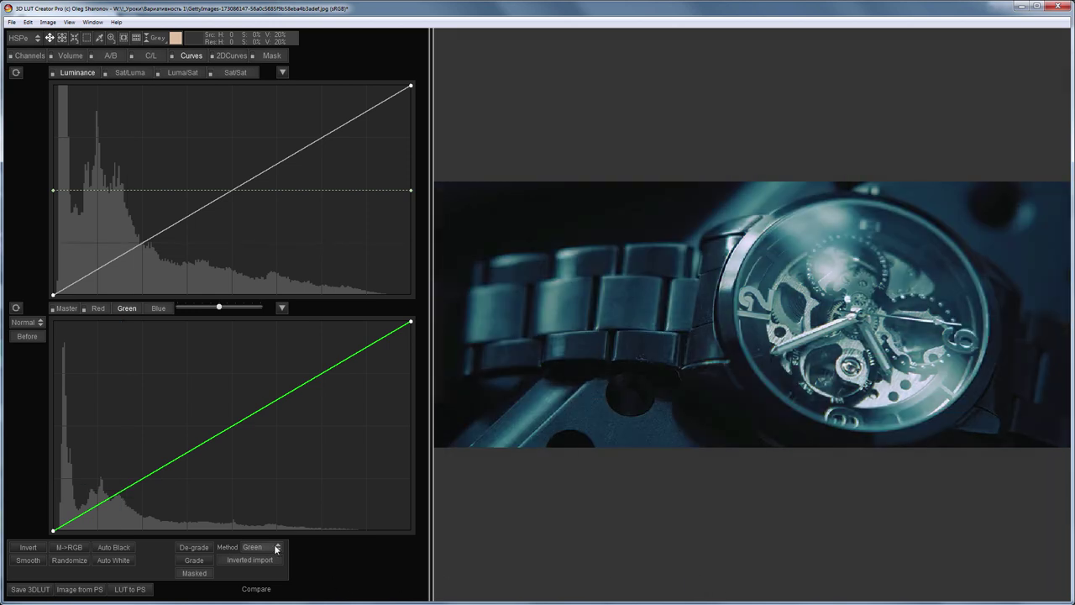
{"action": "left_click", "coordinate": [185, 545]}
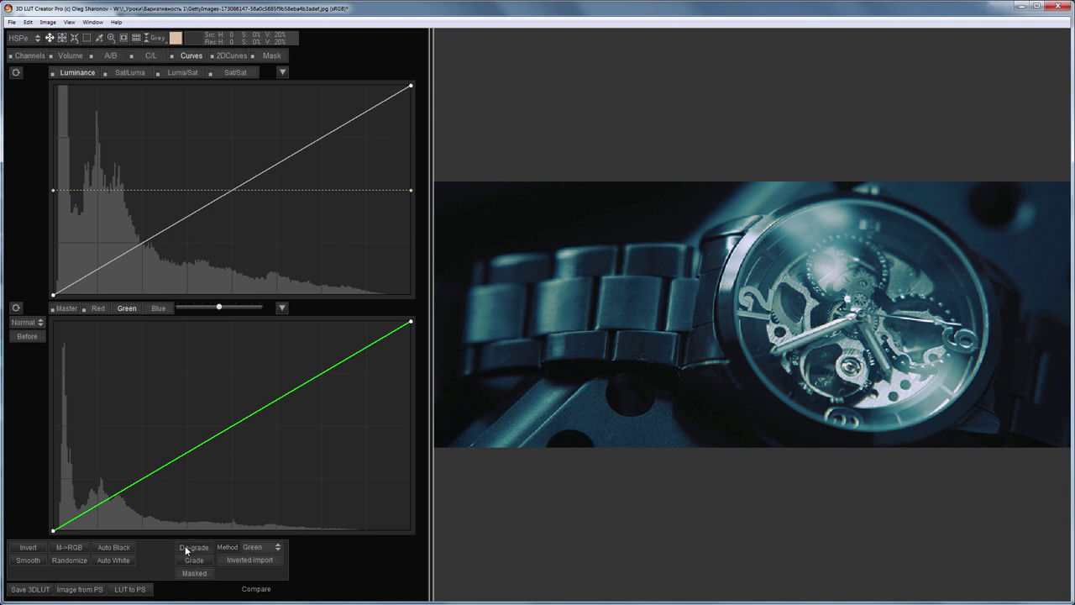
{"action": "left_click", "coordinate": [34, 550]}
Step: Copy the '2 node subtractive colour setup' diagram from Chrome and paste it into 3D LUT Creator
{"action": "key", "text": "alt+Tab"}
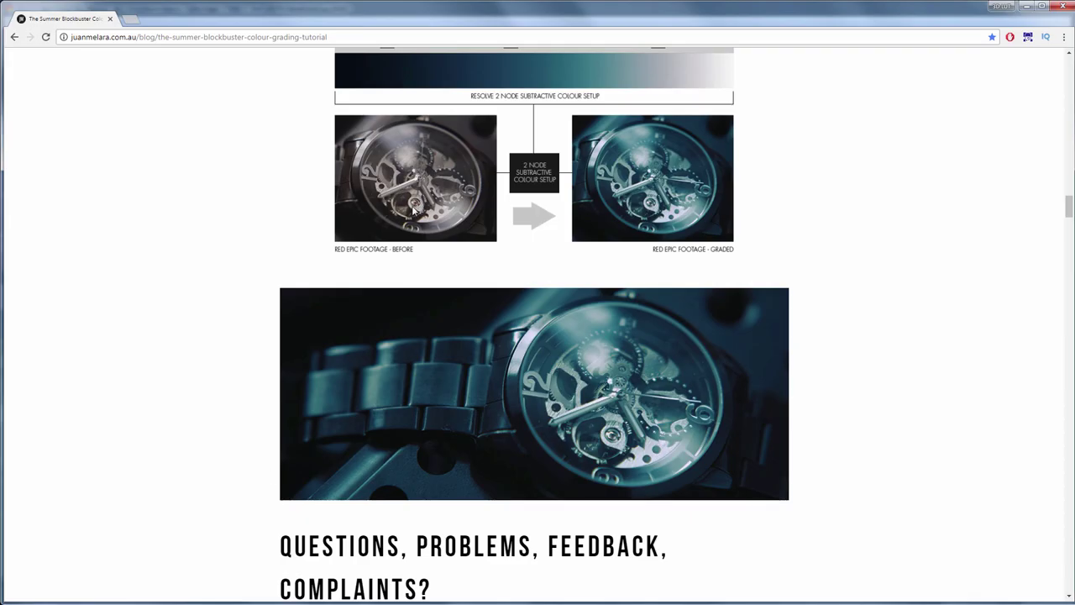
{"action": "right_click", "coordinate": [443, 193]}
{"action": "left_click", "coordinate": [465, 223]}
{"action": "key", "text": "alt+Tab"}
{"action": "key", "text": "ctrl+v"}
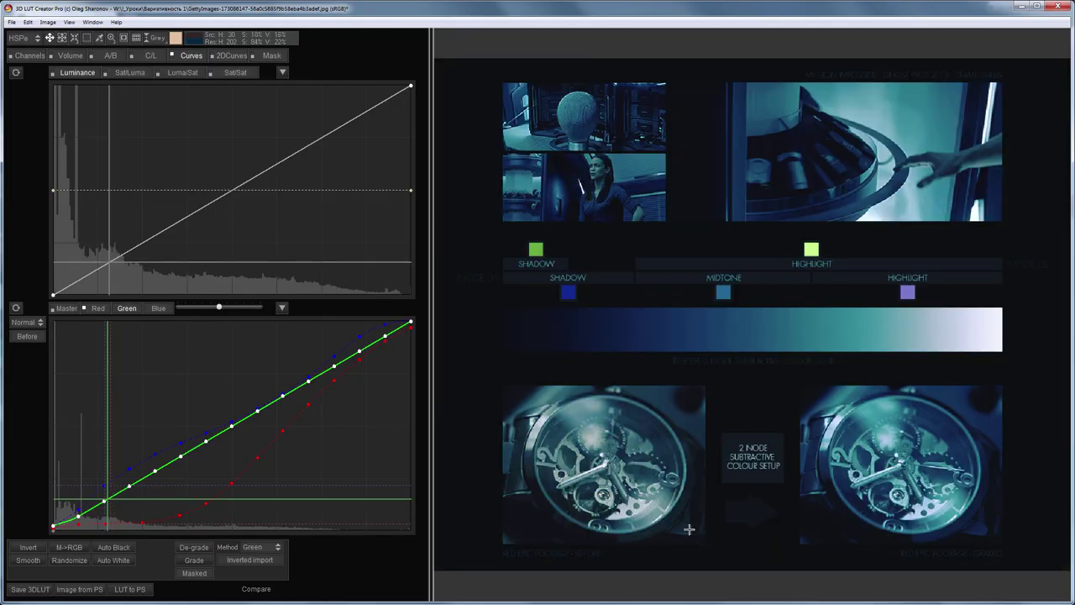
Step: Set Compare to a split view with the original shown on the right half
{"action": "key", "text": "c"}
{"action": "key", "text": "c"}
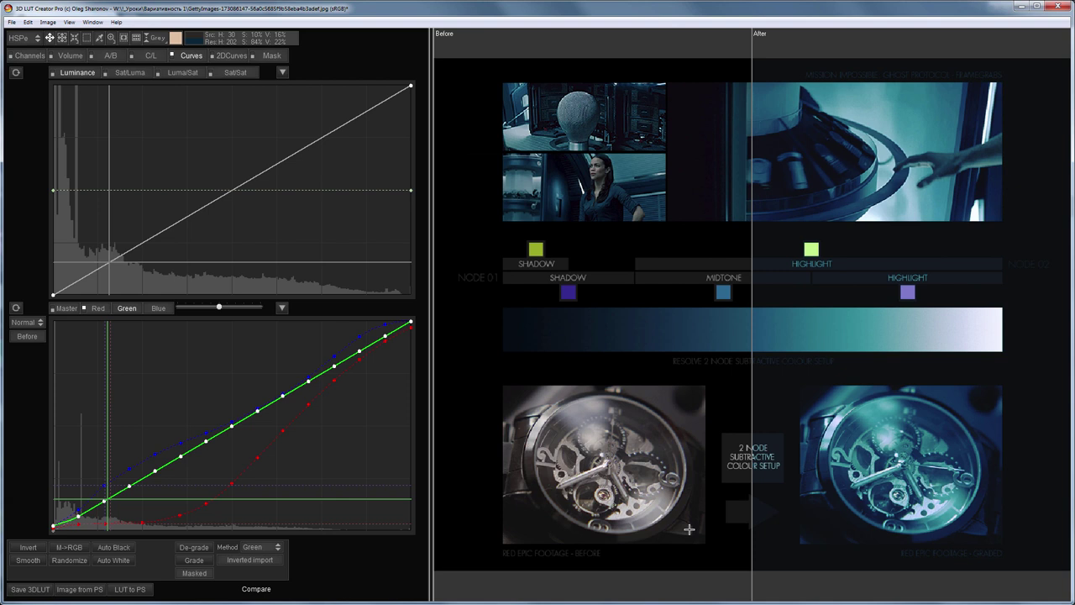
{"action": "key", "text": "c"}
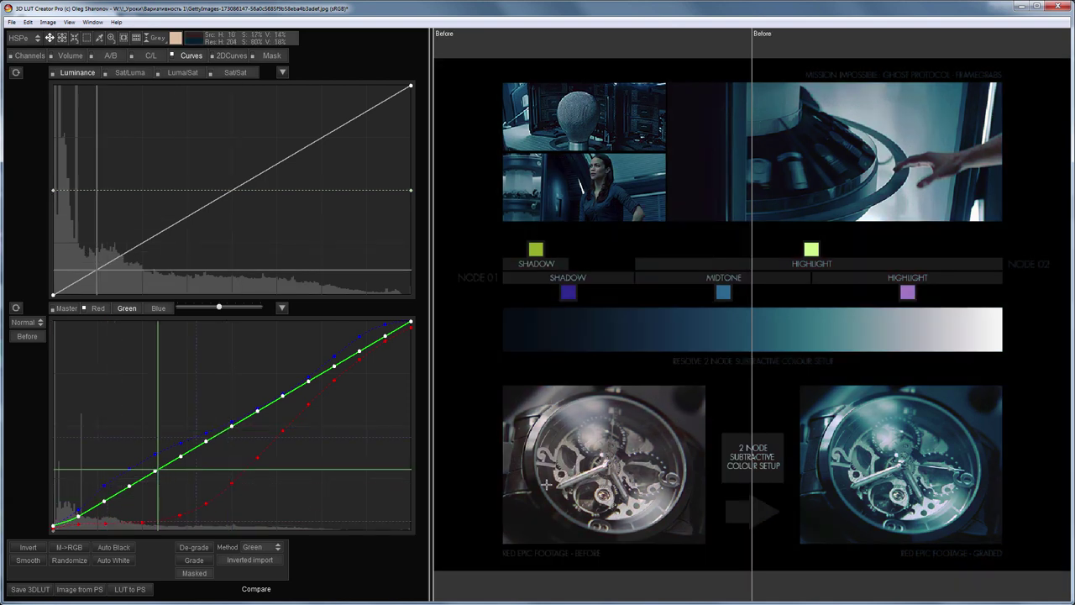
{"action": "key", "text": "c"}
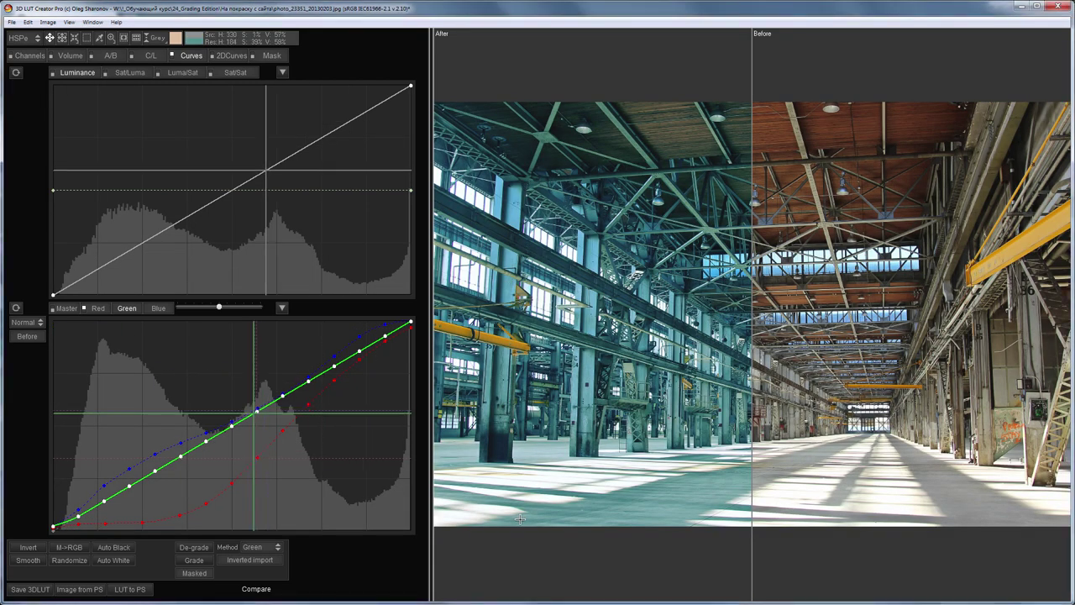
Step: In the RGB Matrix, feed the red and blue channels from green, then compare against the original hall
{"action": "left_click", "coordinate": [520, 519]}
{"action": "left_click", "coordinate": [29, 55]}
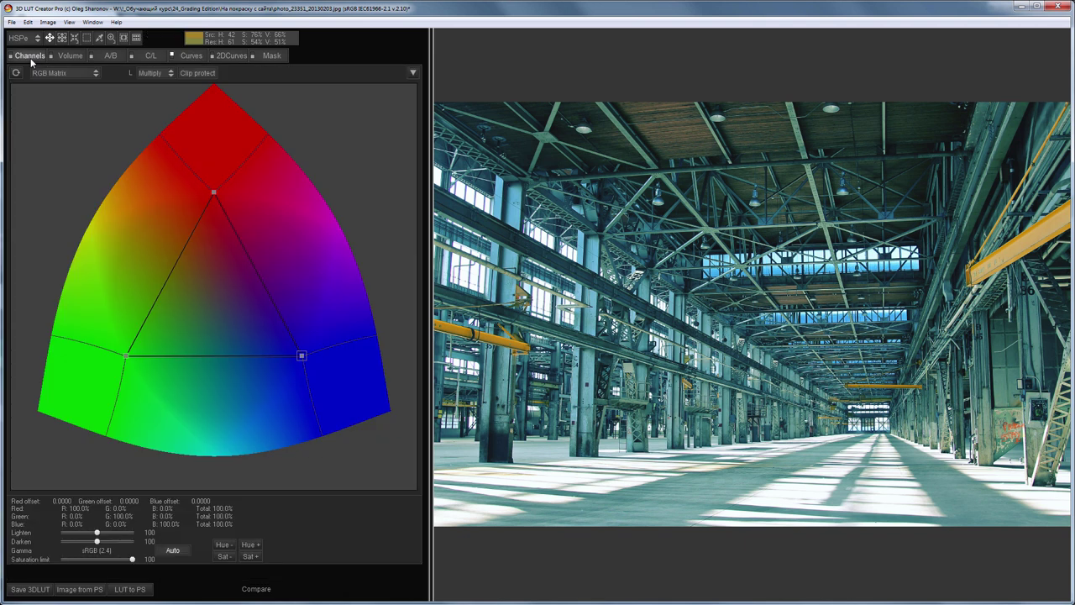
{"action": "left_click_drag", "start_coordinate": [214, 190], "coordinate": [127, 357]}
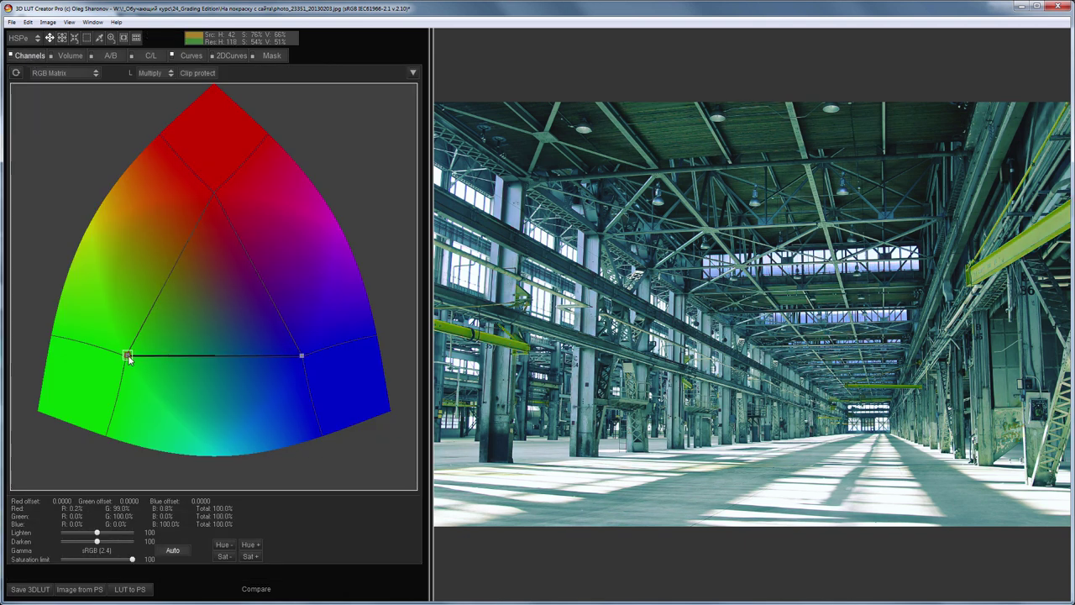
{"action": "left_click_drag", "start_coordinate": [297, 357], "coordinate": [129, 357]}
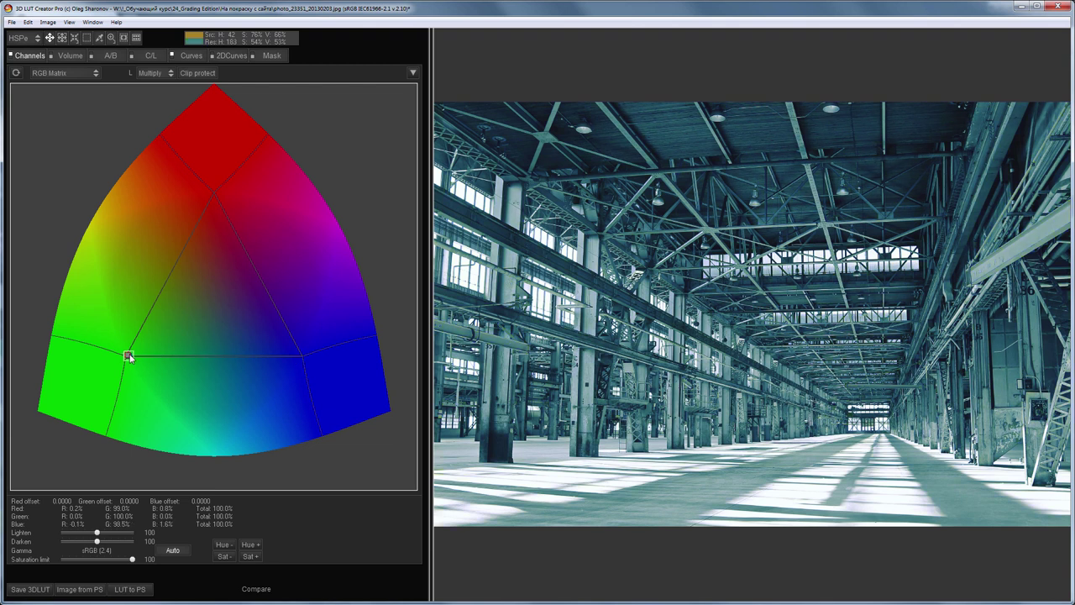
{"action": "left_click", "coordinate": [729, 430]}
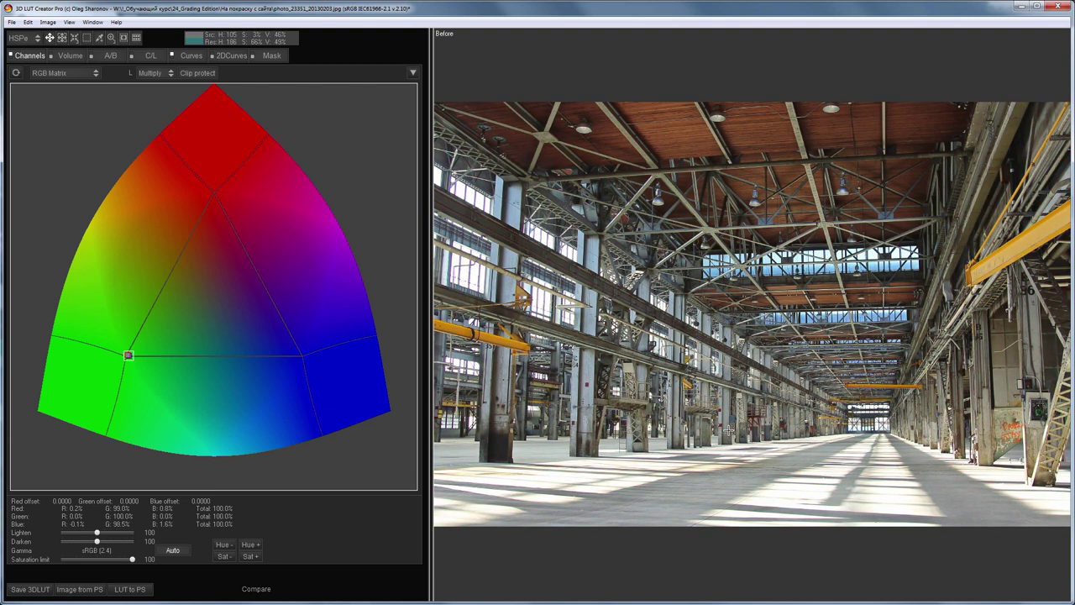
{"action": "left_click", "coordinate": [729, 430]}
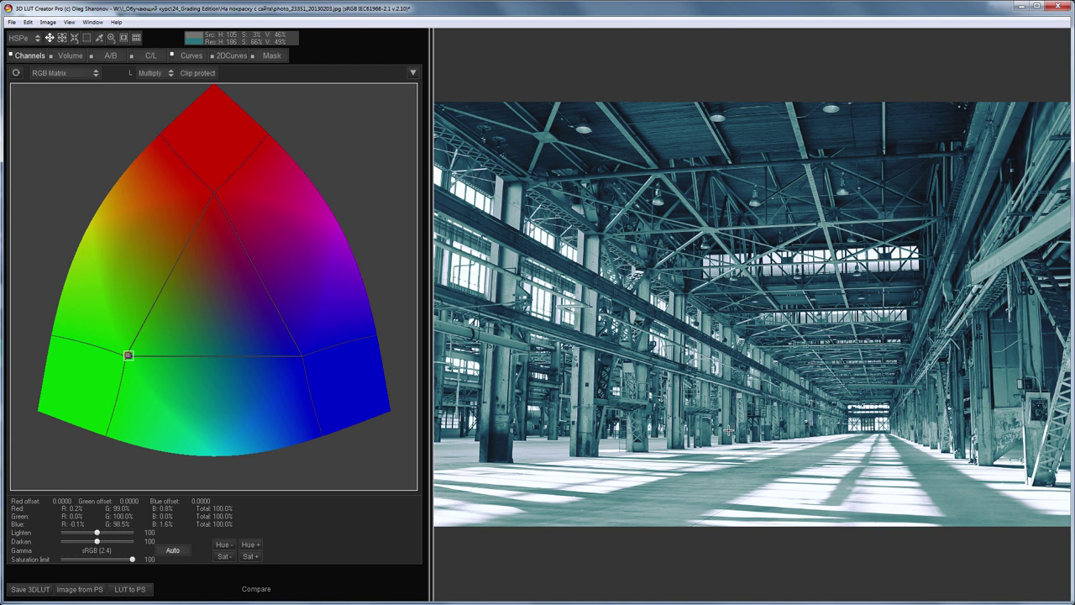